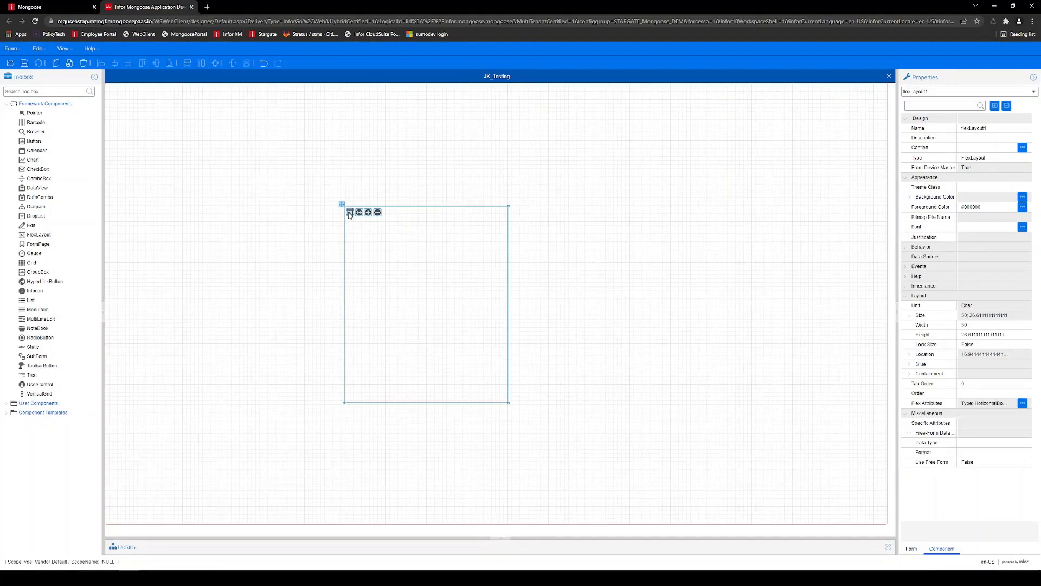
Step: Open the flex layout's attributes and set its container type to VerticalBox
left_click(350, 213)
left_click_drag(440, 181, 568, 181)
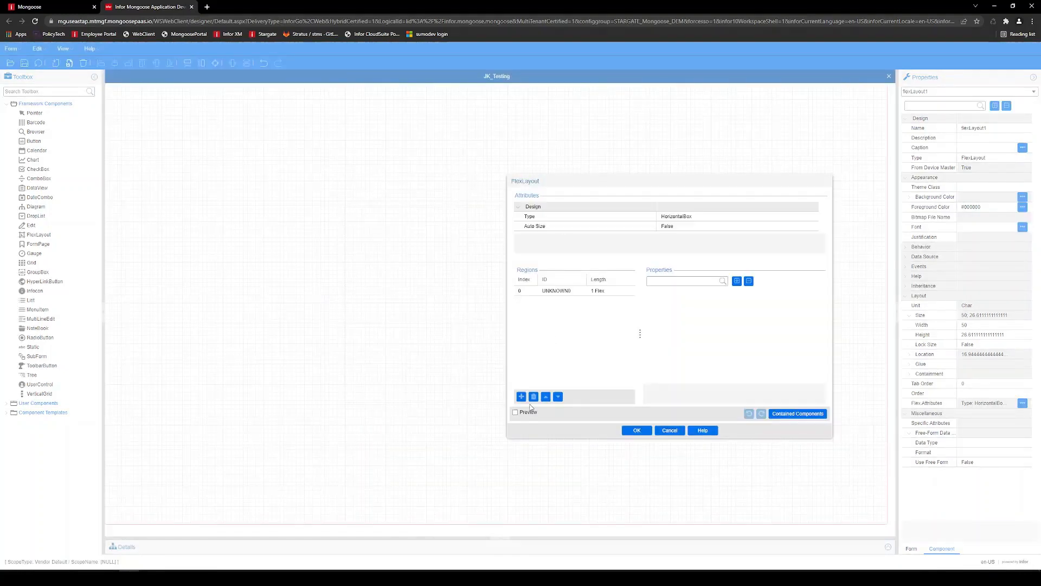
left_click(703, 216)
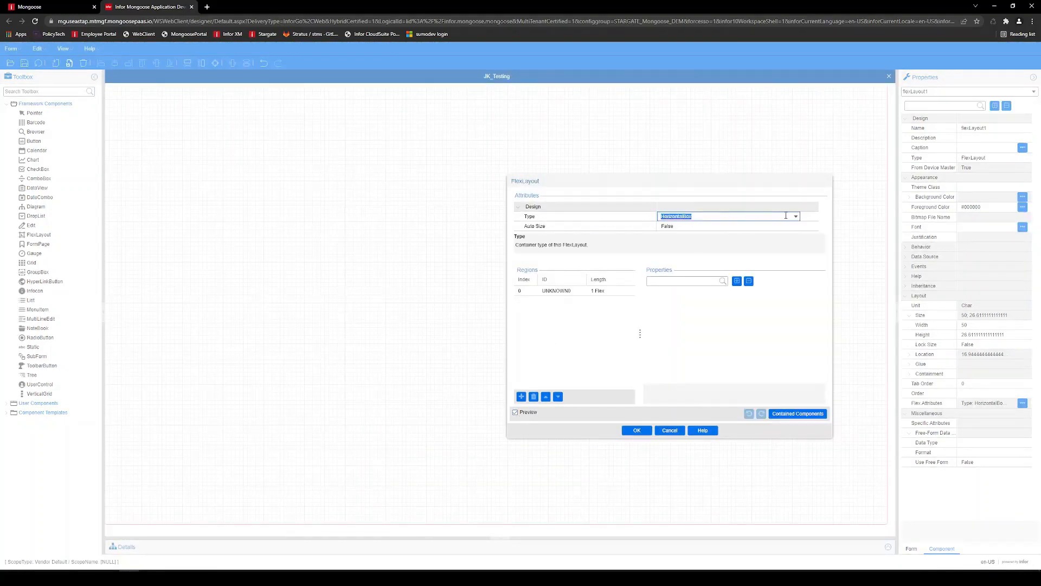
left_click(795, 215)
left_click(694, 237)
Step: Add nine more regions below region 0 in the flex layout
left_click(534, 291)
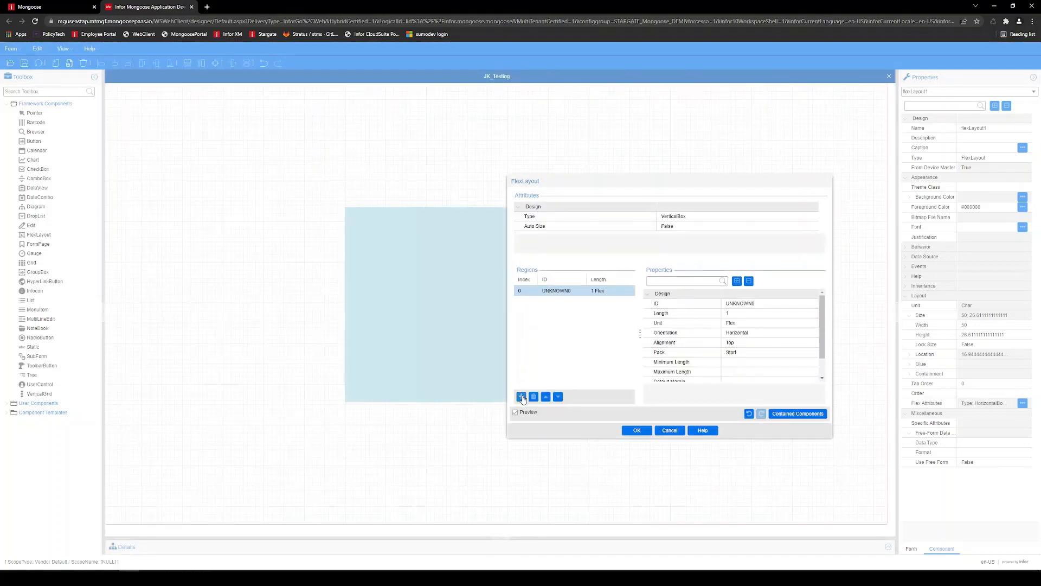
left_click(521, 396)
left_click(521, 396)
left_click(521, 397)
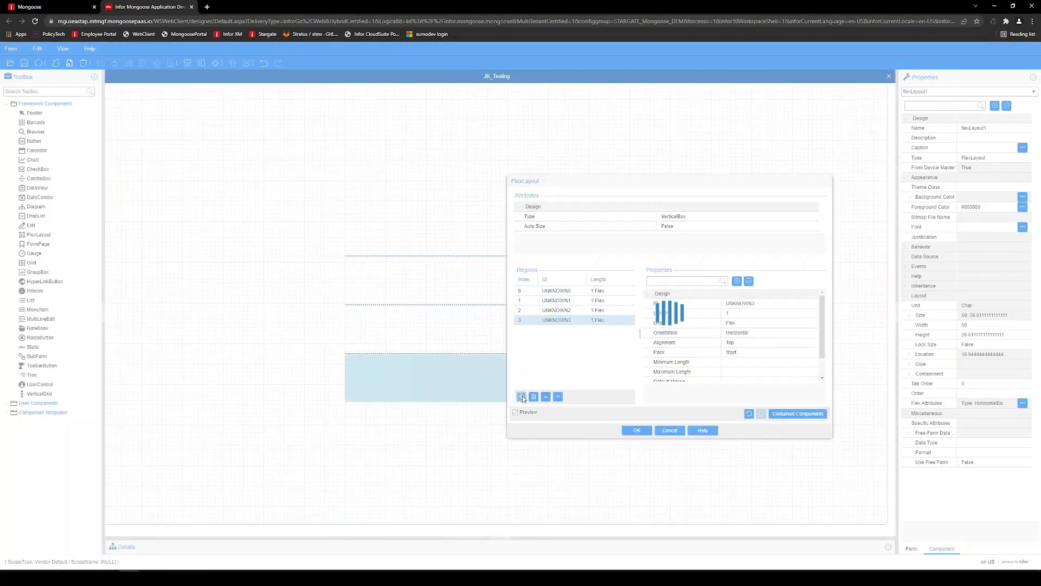
left_click(521, 396)
left_click(521, 397)
left_click(522, 396)
left_click(521, 397)
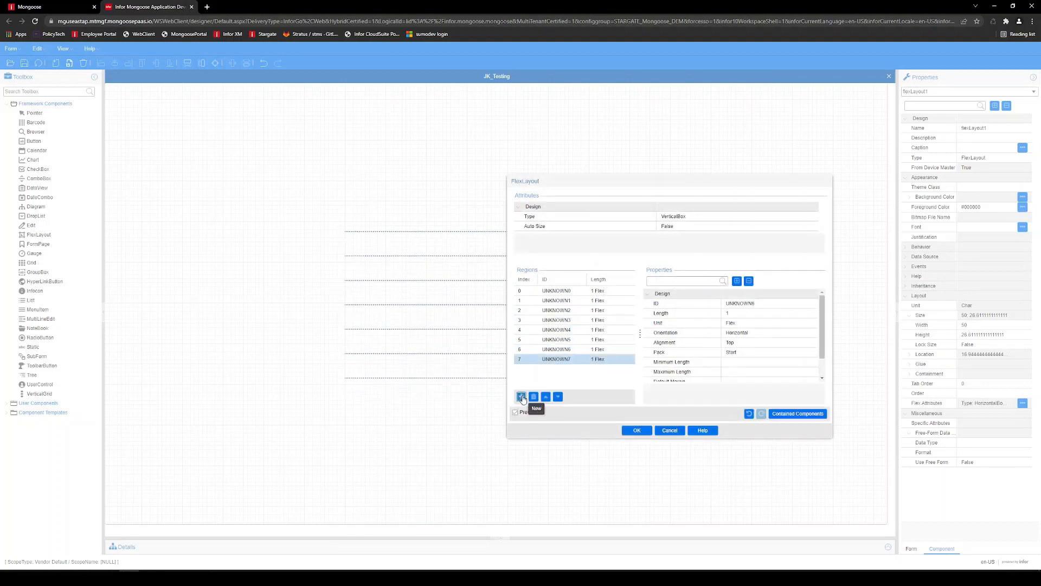
left_click(521, 396)
left_click(521, 397)
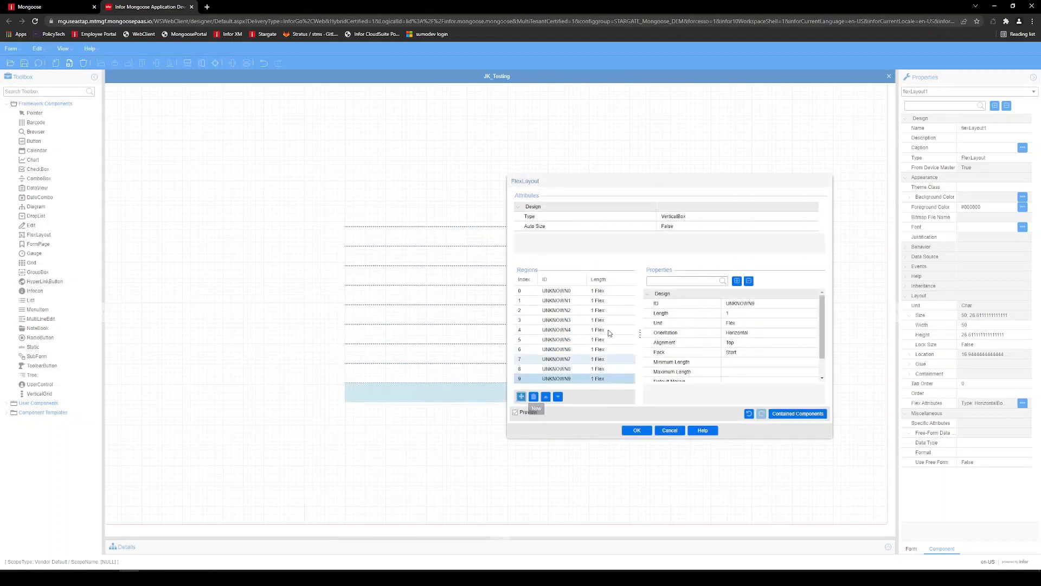
Step: Set the length unit of regions 0 and 1 to FormUnit
left_click(610, 293)
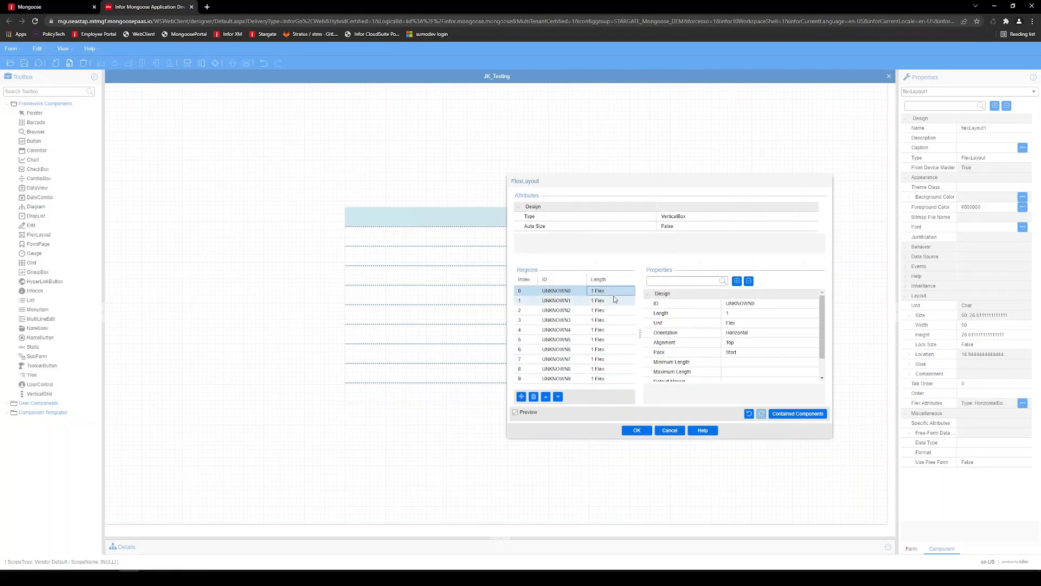
left_click(763, 324)
left_click(795, 323)
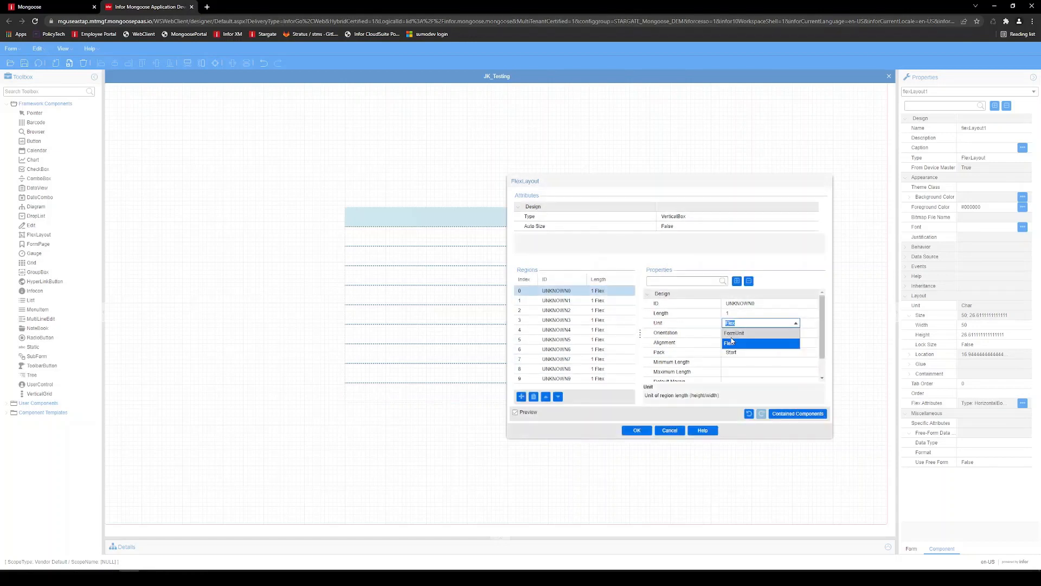
left_click(735, 337)
left_click(616, 302)
left_click(769, 324)
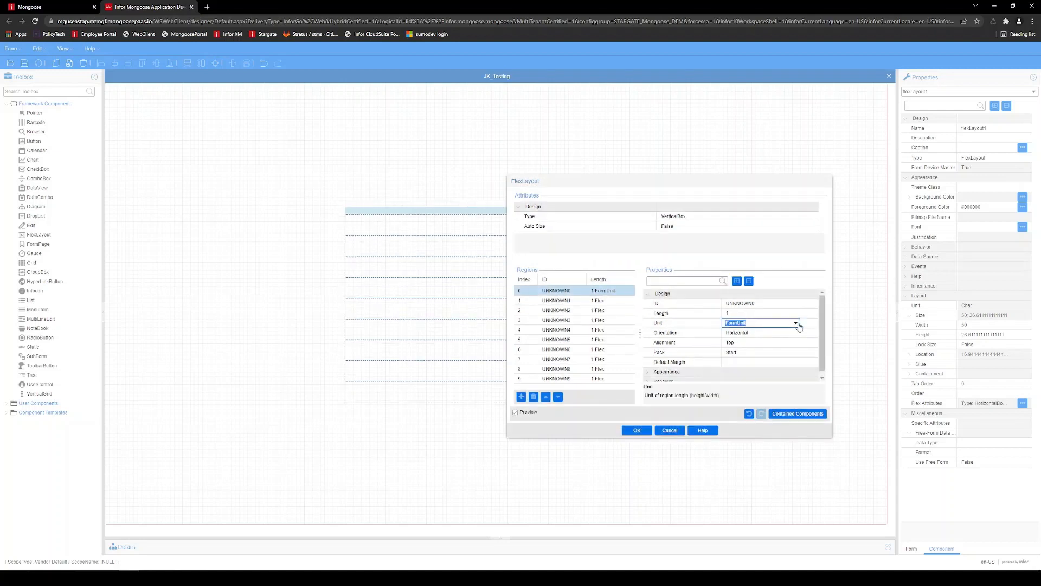
left_click(599, 301)
left_click(763, 324)
left_click(796, 323)
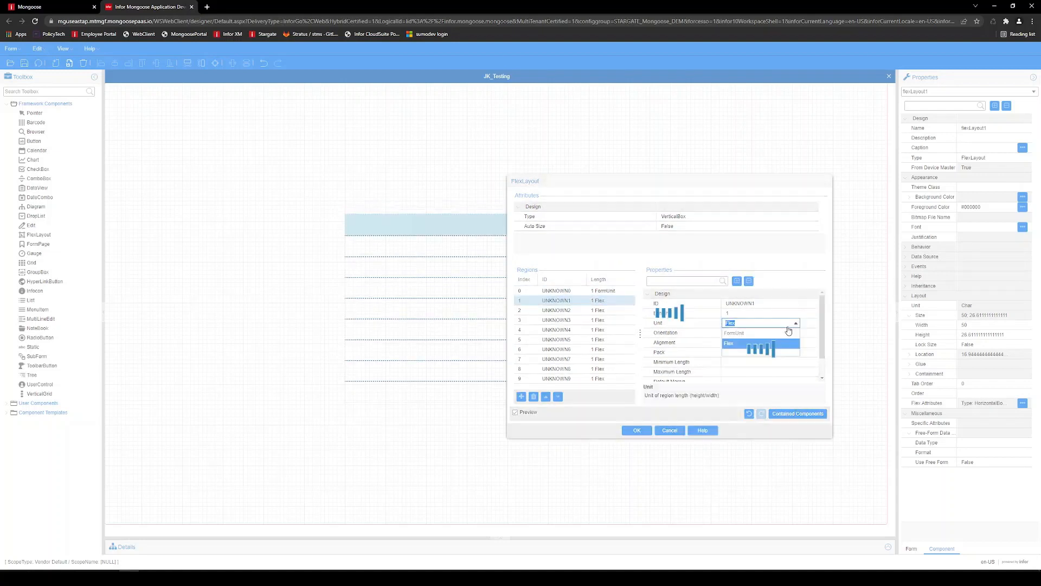
left_click(736, 337)
Step: Set the length unit of regions 2 and 3 to FormUnit
left_click(614, 312)
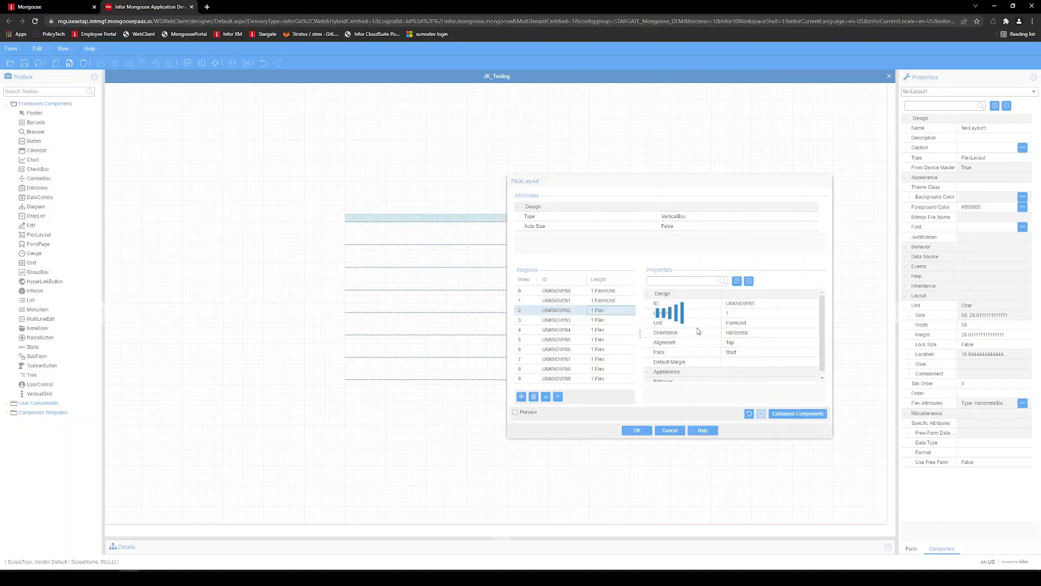
left_click(796, 323)
left_click(796, 324)
left_click(737, 338)
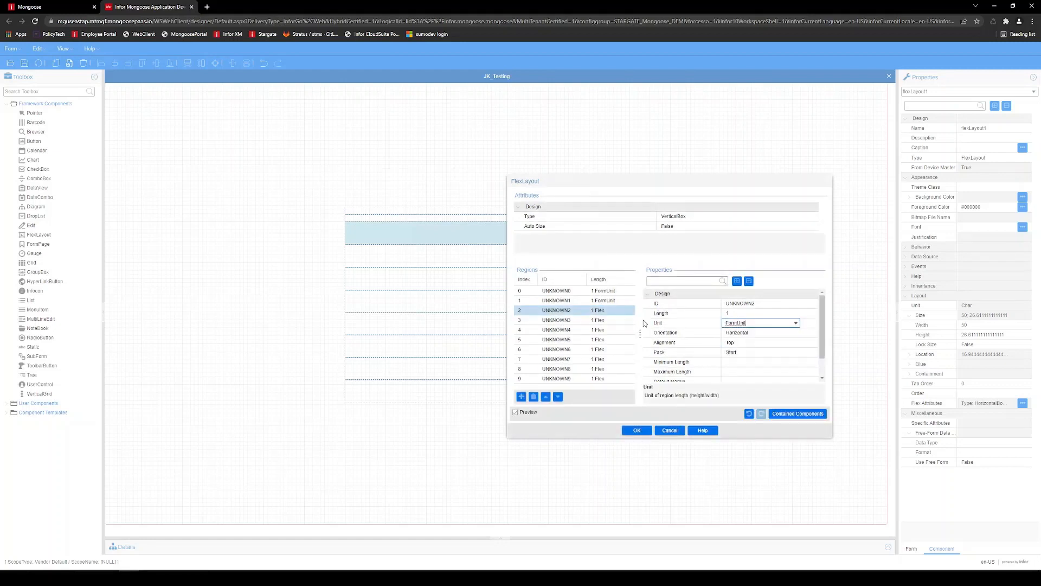
left_click(610, 321)
left_click(795, 324)
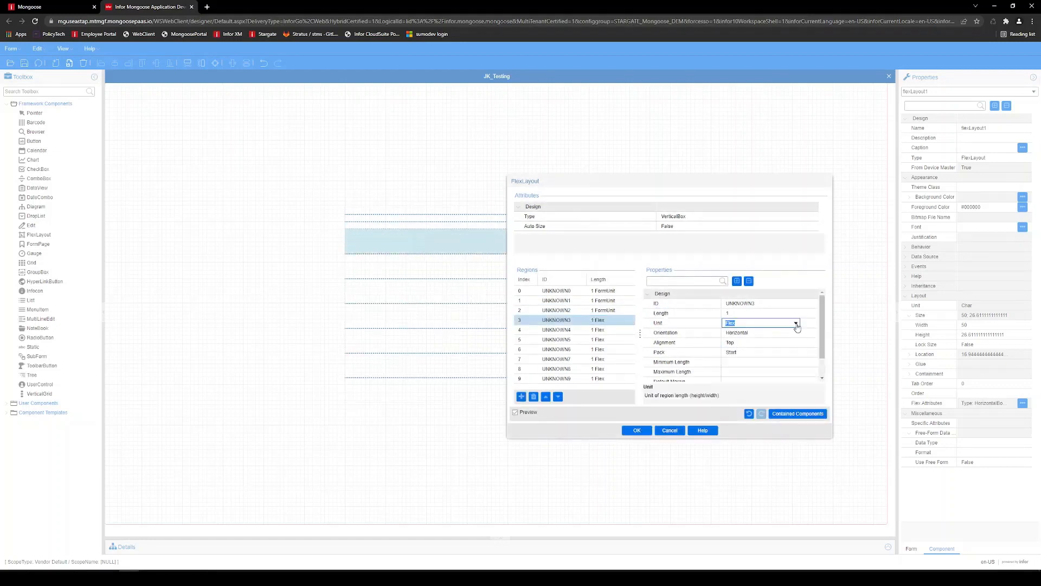
left_click(796, 323)
left_click(736, 337)
Step: Set the length unit of regions 4 and 5 to FormUnit
left_click(623, 330)
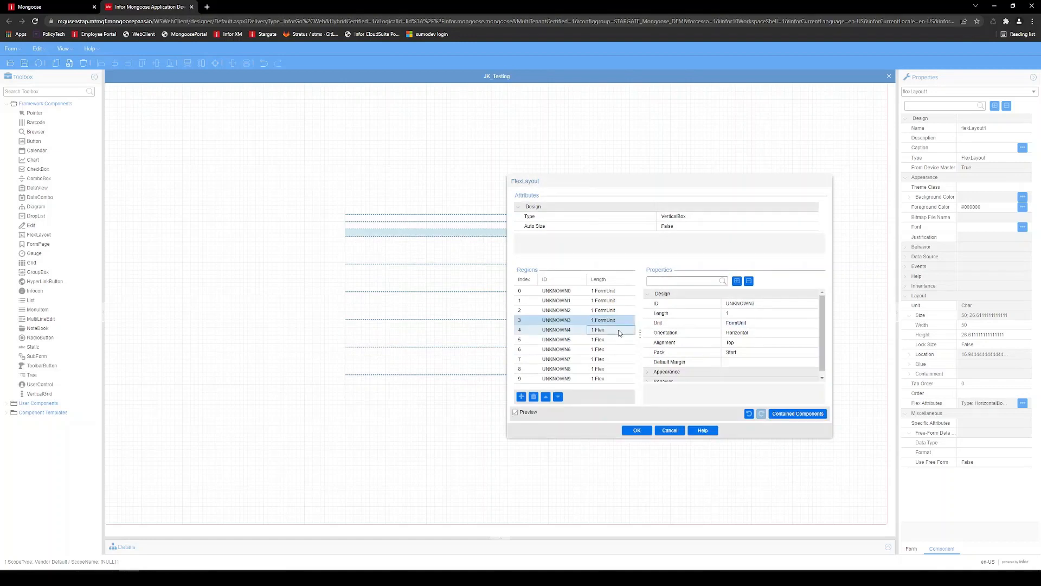
left_click(795, 323)
left_click(795, 323)
left_click(737, 337)
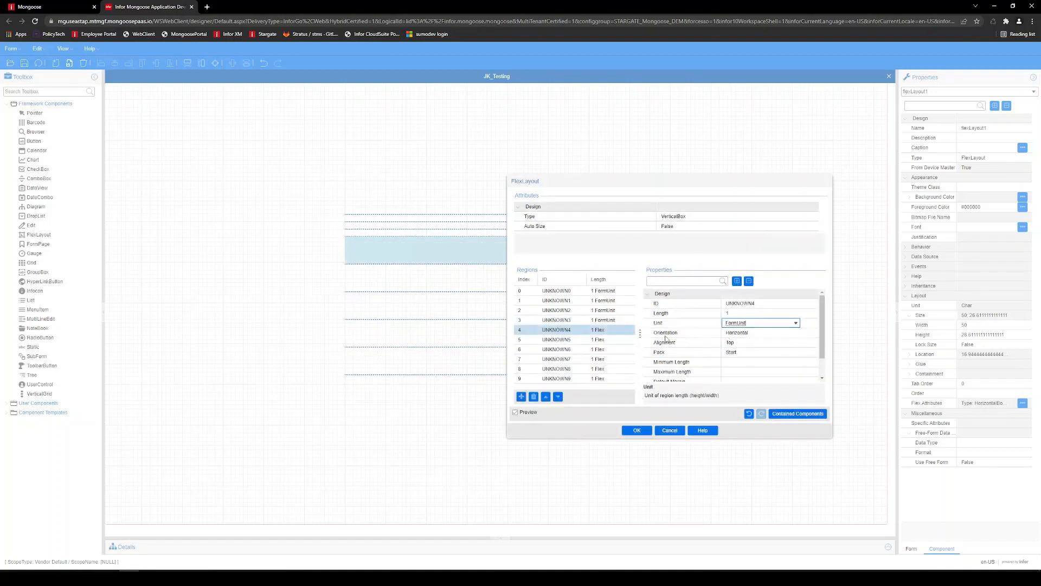
left_click(611, 340)
left_click(790, 323)
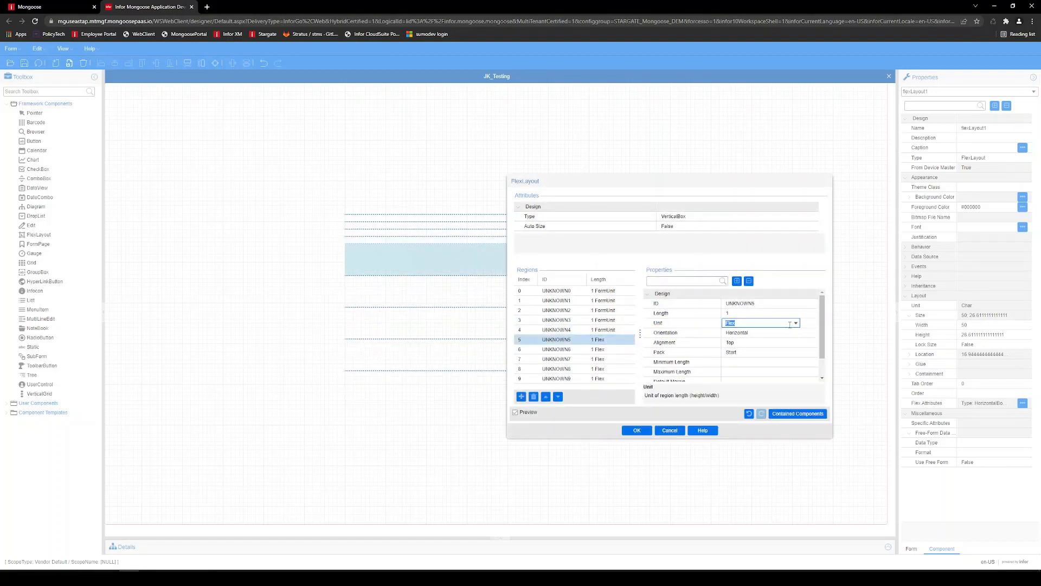
left_click(795, 323)
left_click(745, 337)
Step: Set the length unit of regions 6 and 7 to FormUnit
left_click(598, 342)
left_click(612, 350)
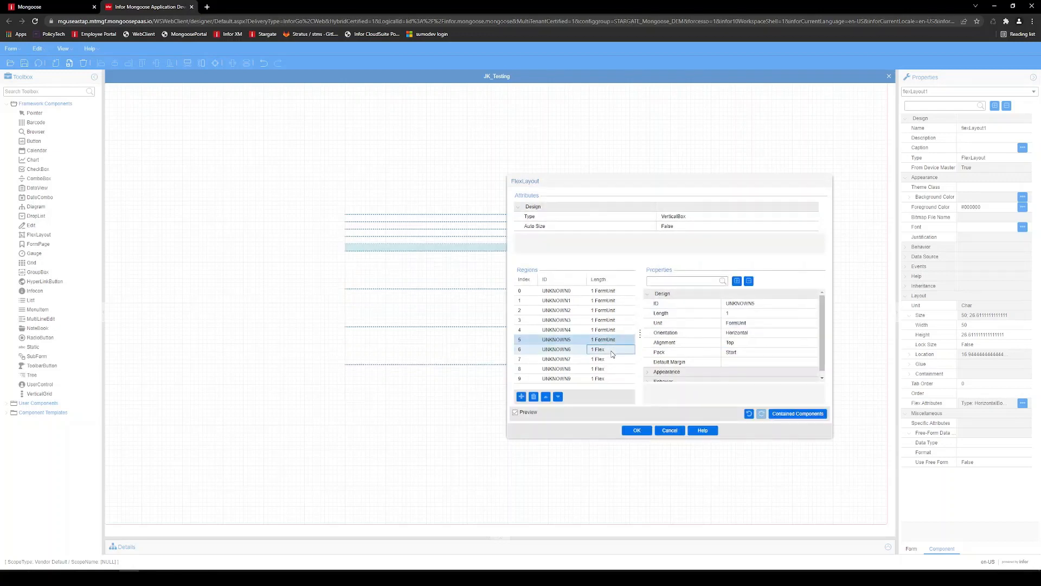
left_click(783, 324)
left_click(795, 323)
left_click(744, 338)
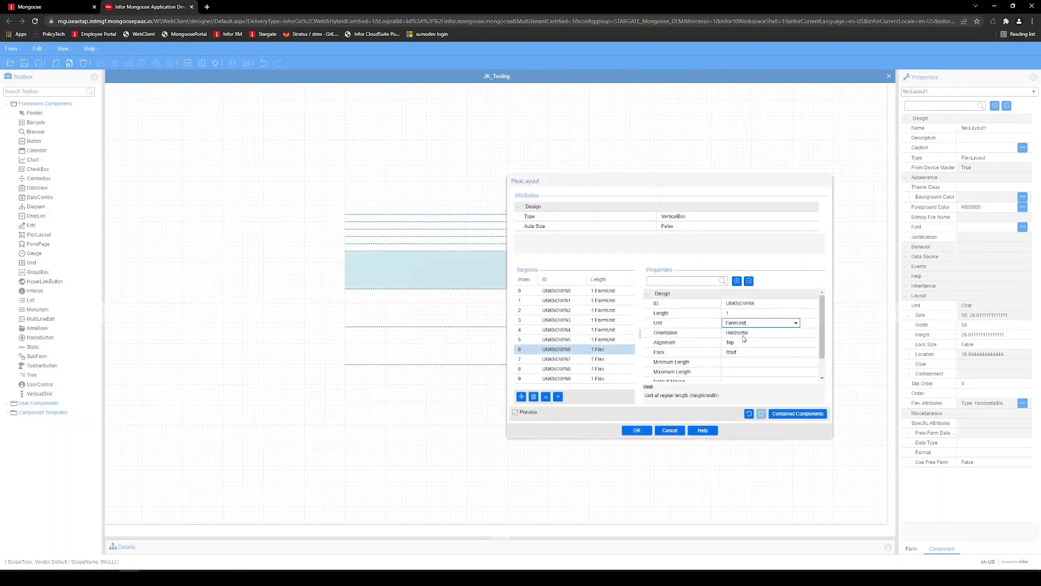
left_click(591, 358)
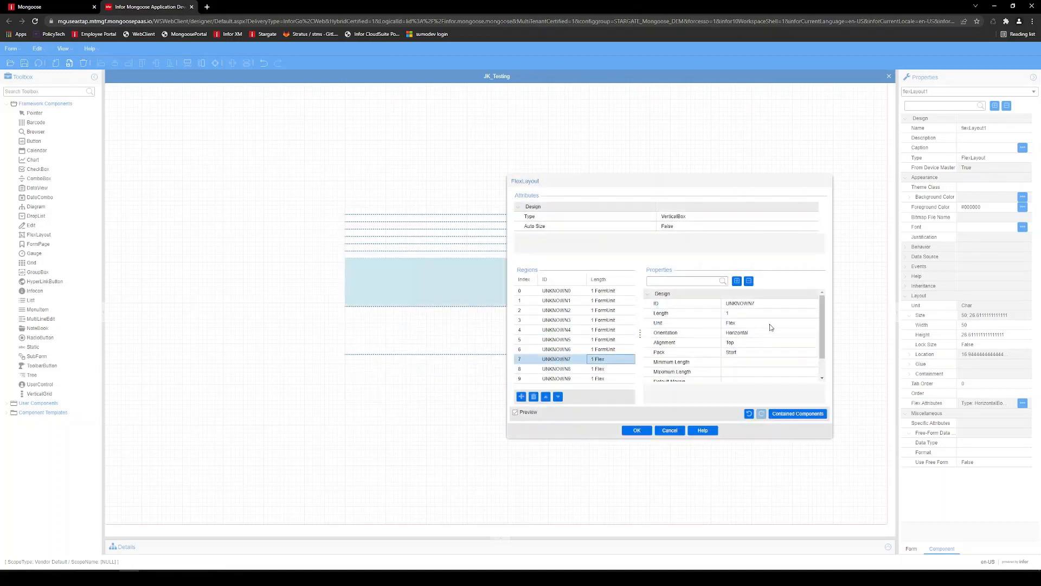
left_click(789, 323)
left_click(796, 323)
left_click(744, 337)
Step: Set the length unit of region 8 to FormUnit, leaving the last region on Flex
left_click(606, 369)
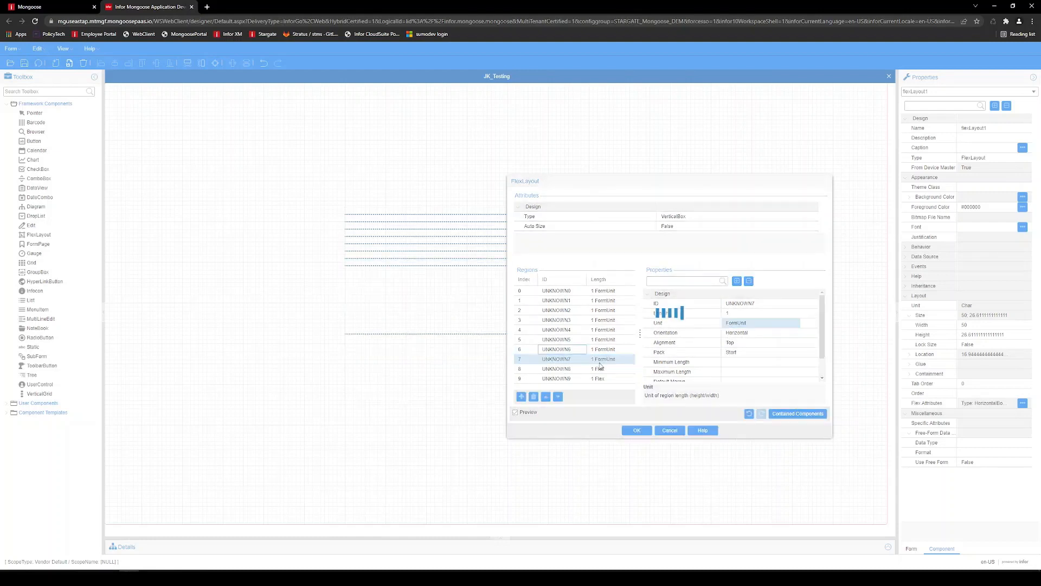
left_click(790, 323)
left_click(796, 323)
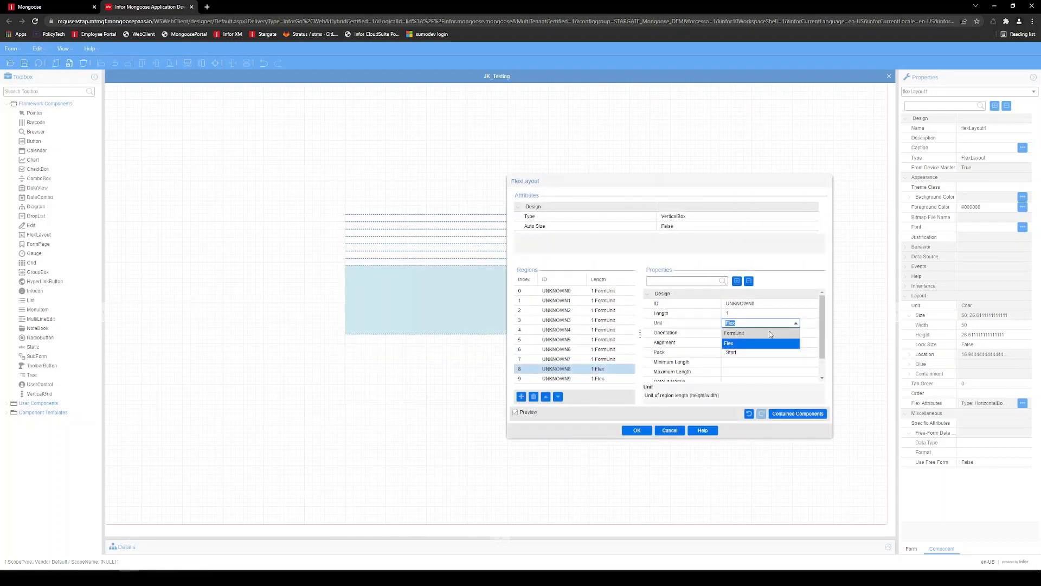
left_click(744, 337)
Step: Set the length of regions 2, 5 and 8 to 3 form units each
left_click(608, 310)
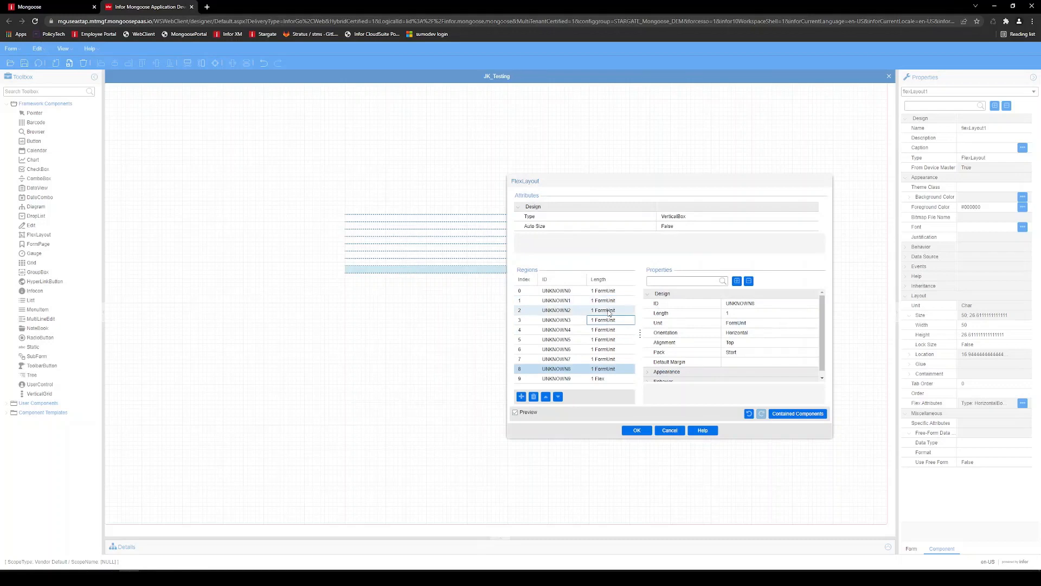
left_click(768, 313)
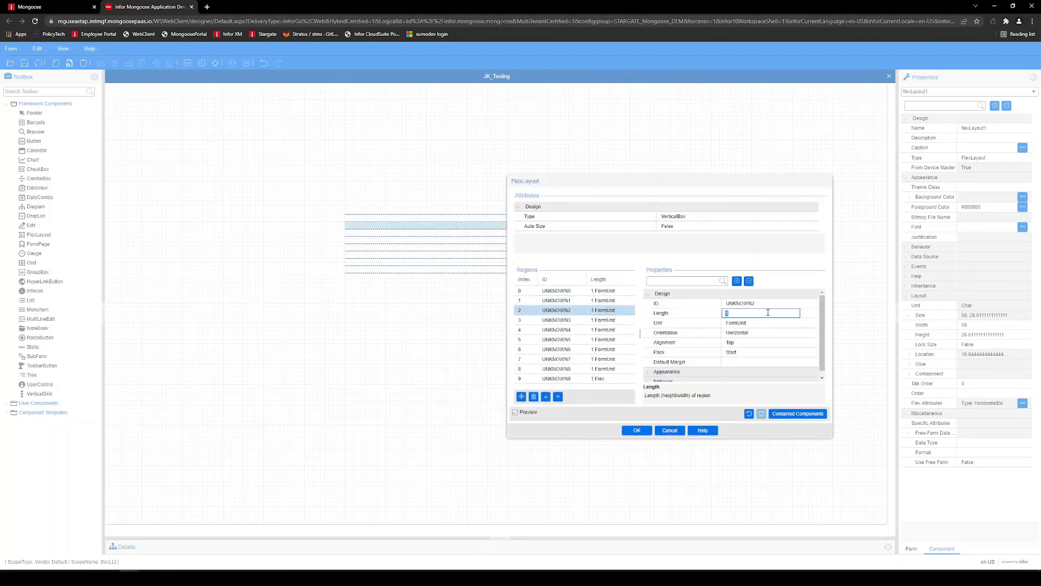
type("3")
key("Return")
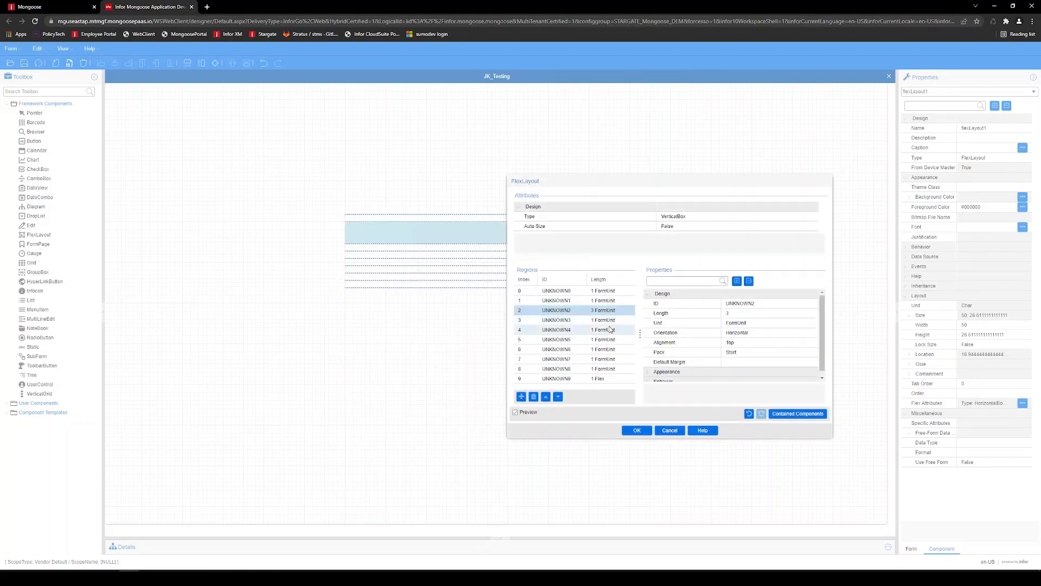
left_click(610, 340)
left_click(745, 313)
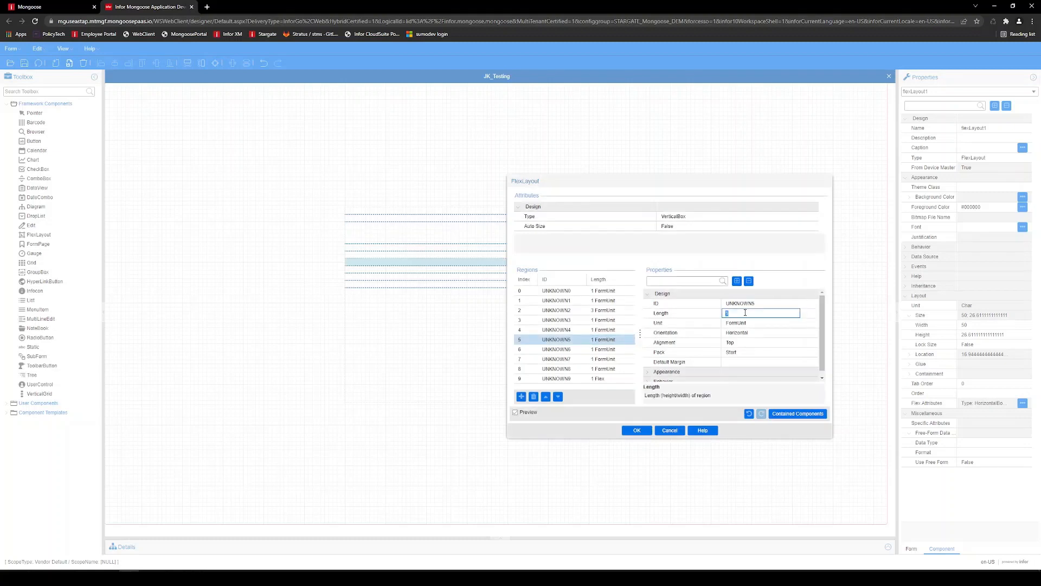
type("3")
key("Return")
left_click(607, 368)
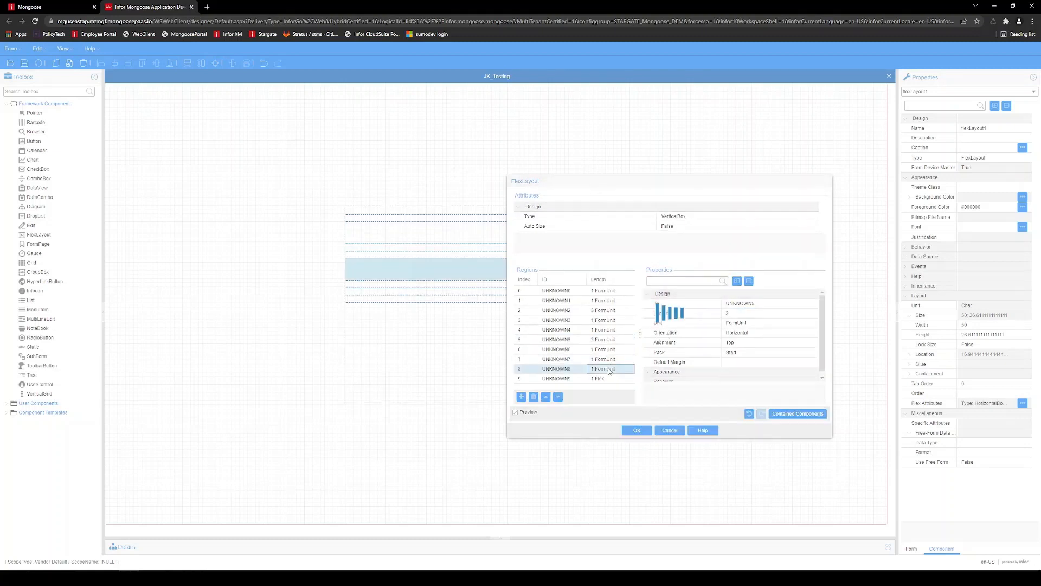
left_click(744, 313)
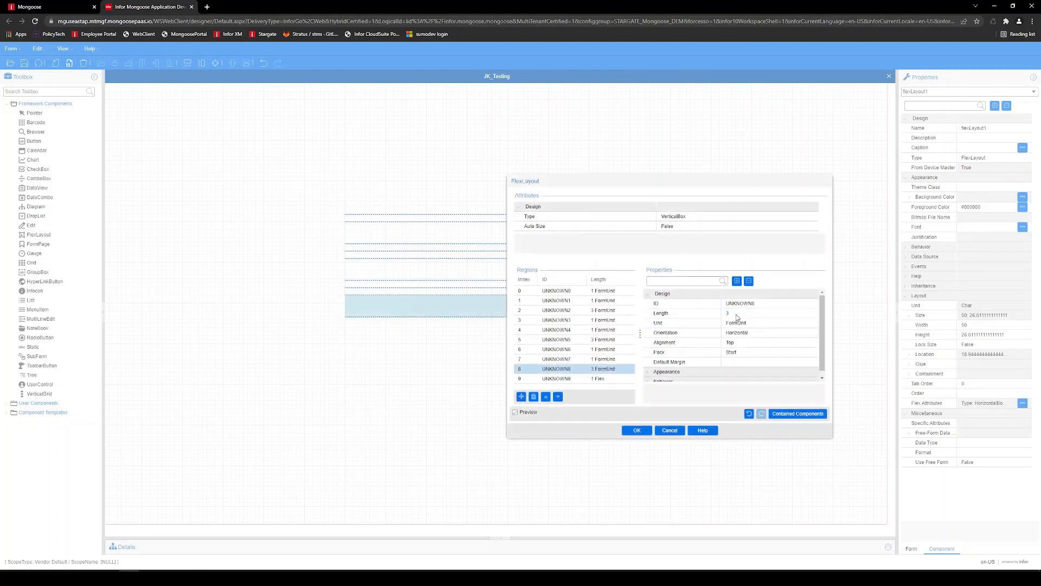
key("Return")
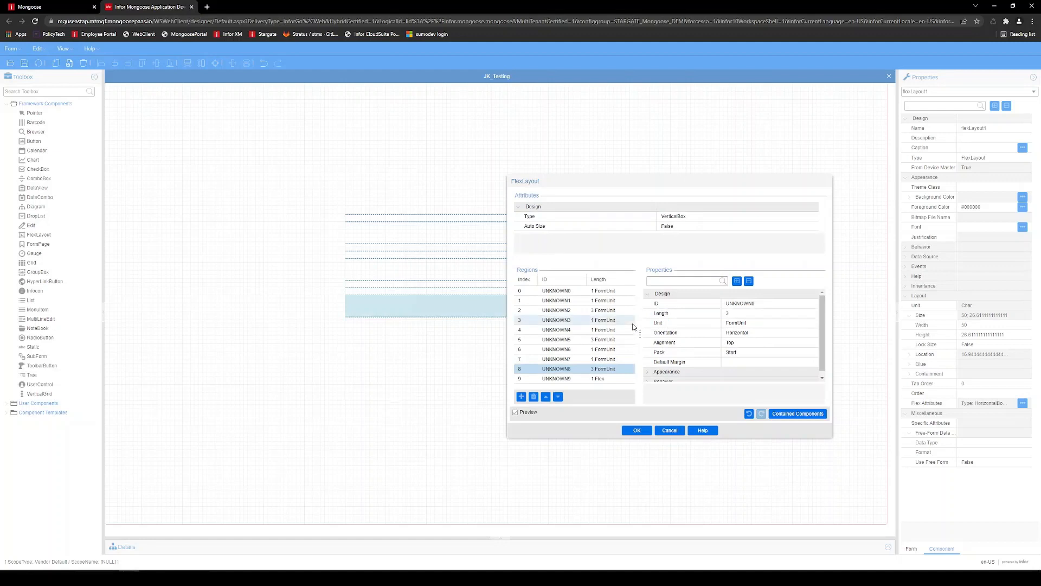
Step: Set the child component orientation of regions 2 and 1 to Fill
left_click(608, 311)
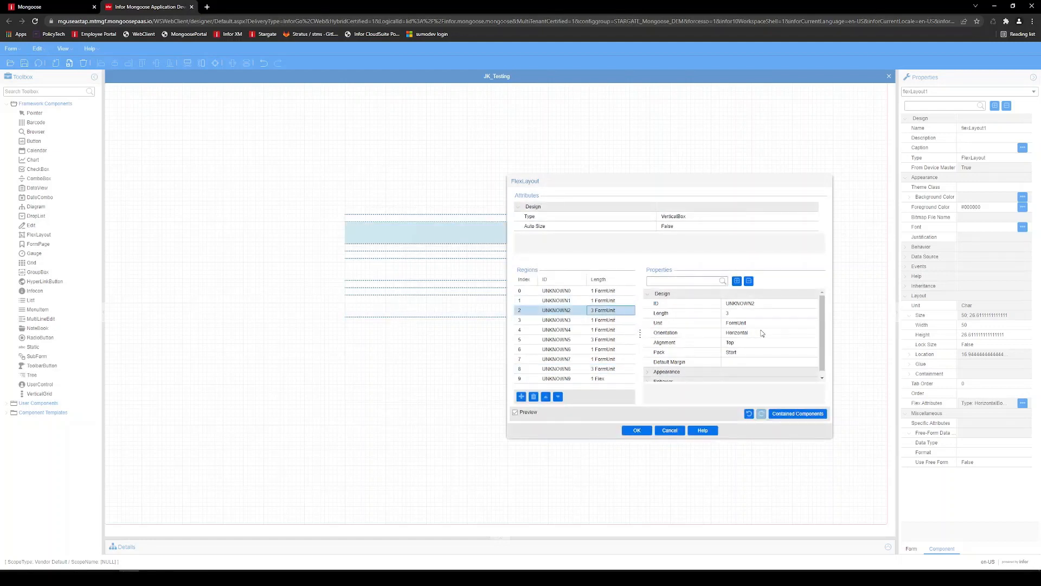
left_click(785, 331)
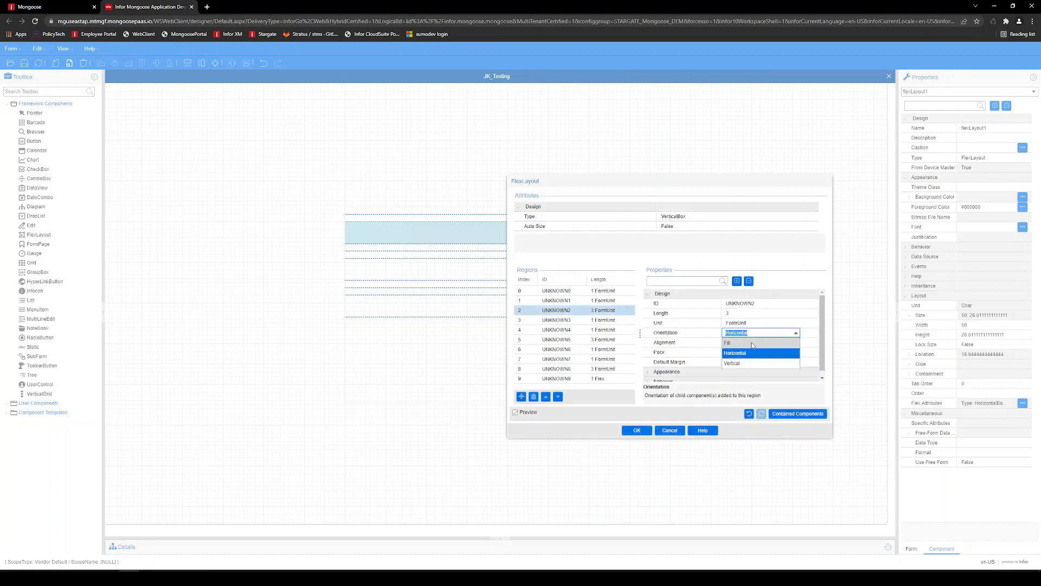
left_click(751, 347)
left_click(611, 303)
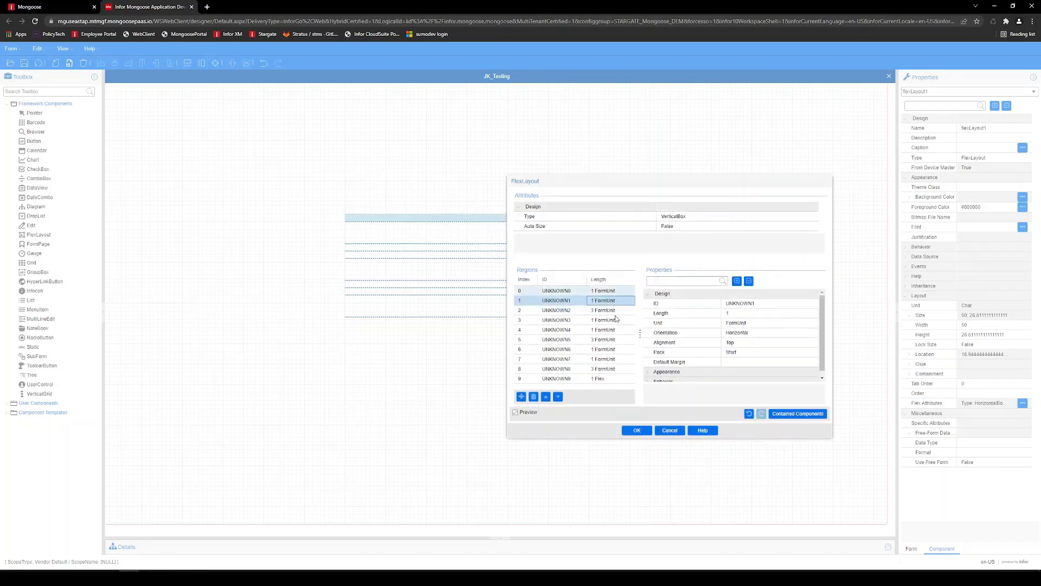
left_click(768, 335)
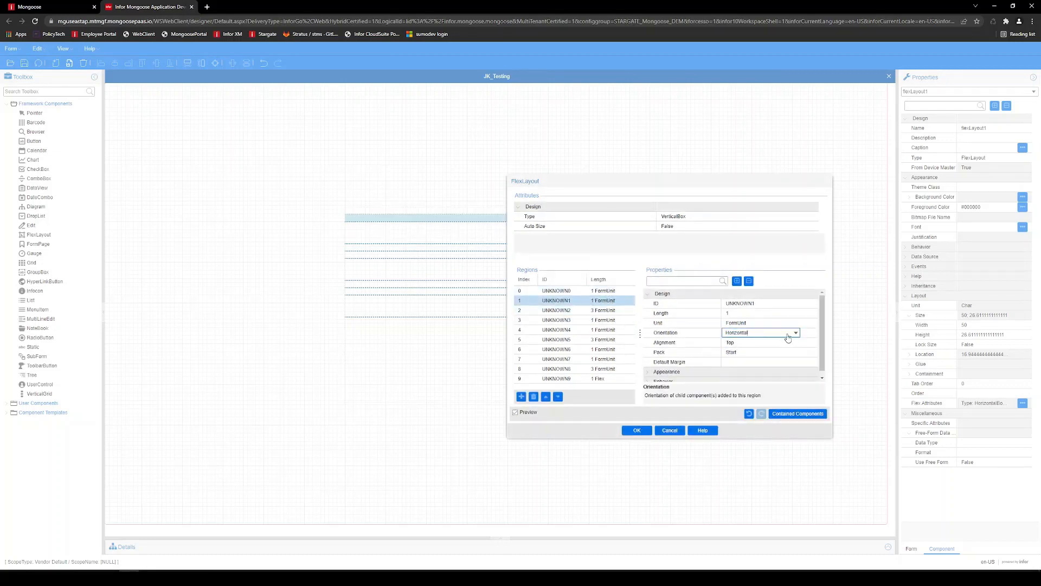
left_click(789, 333)
left_click(729, 343)
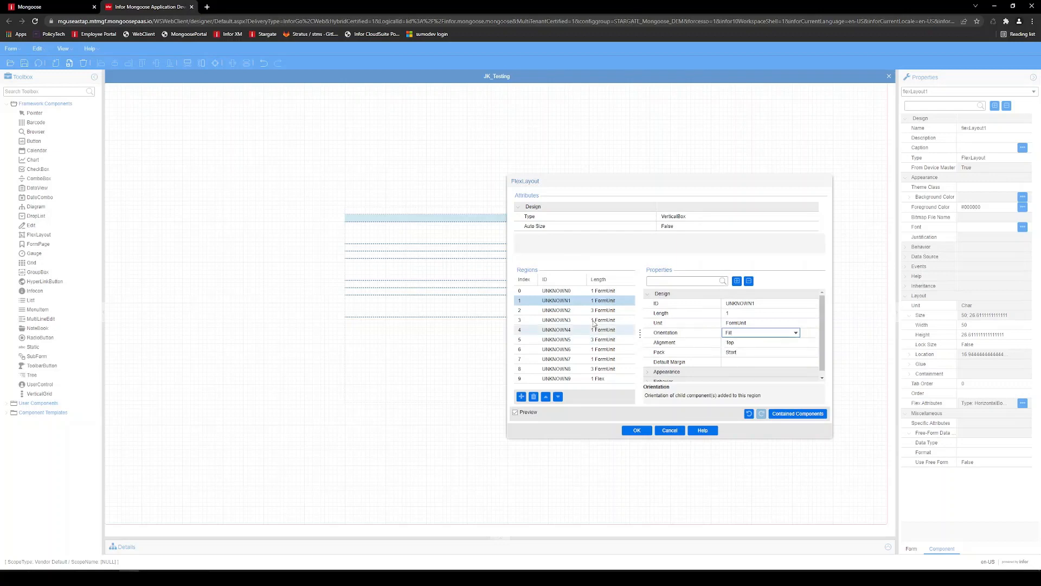
Step: Set the child component orientation of region 4 to Fill
left_click(602, 320)
left_click(601, 329)
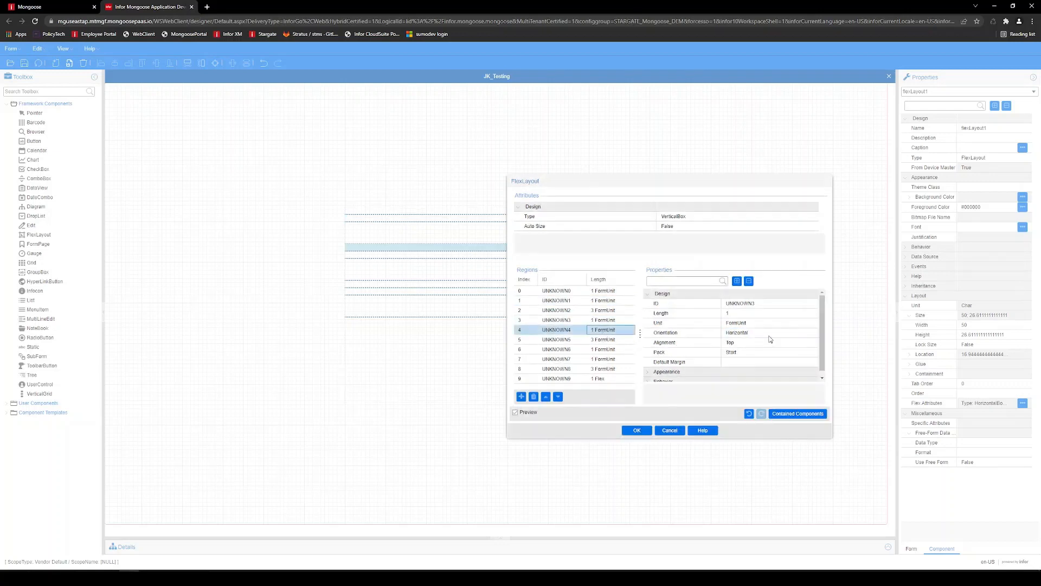
left_click(793, 335)
left_click(793, 333)
left_click(754, 342)
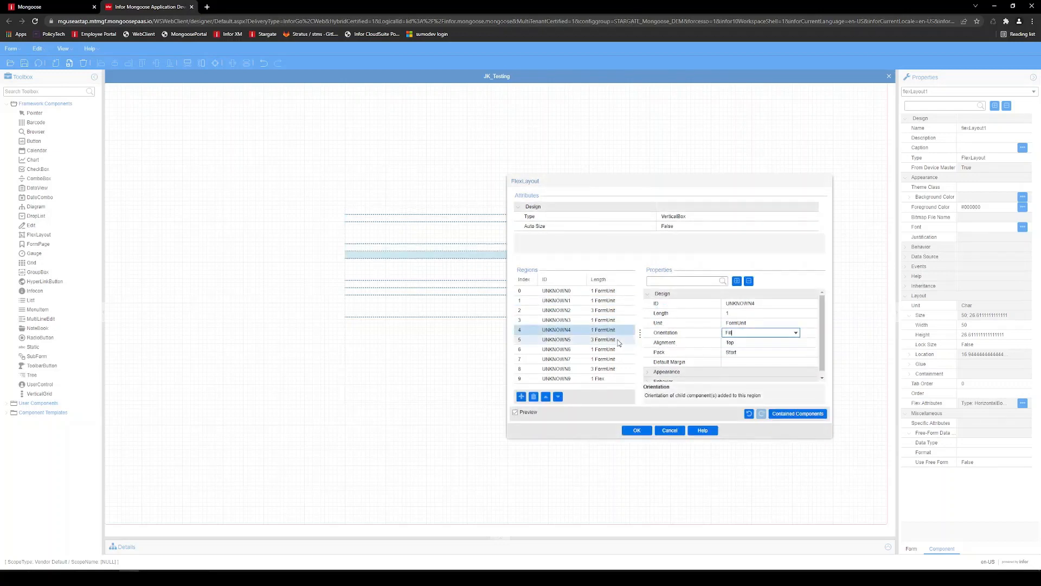
Step: Set the child component orientation of regions 5 and 7 to Fill
left_click(620, 340)
left_click(793, 335)
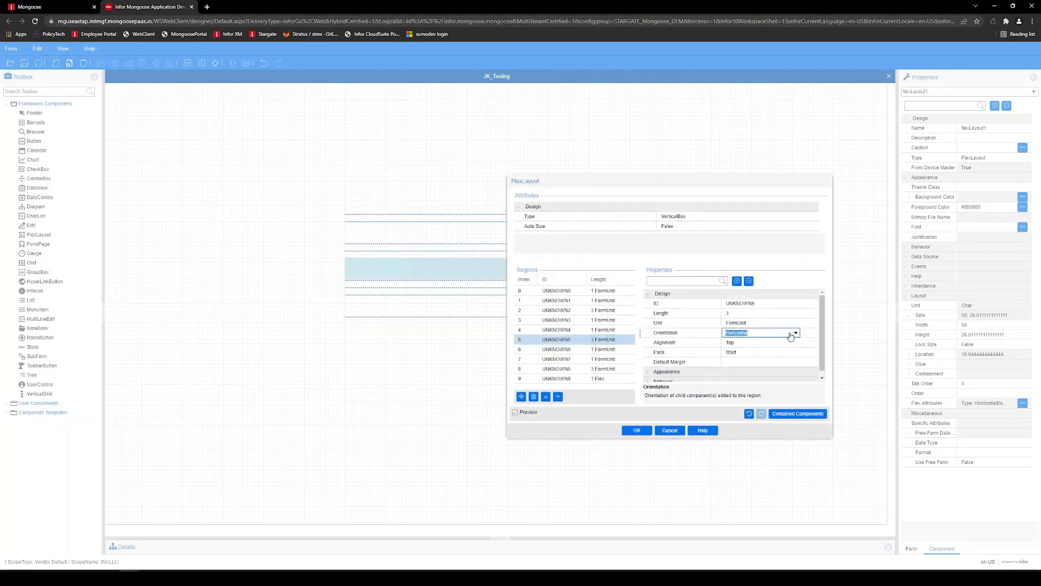
left_click(792, 334)
left_click(754, 342)
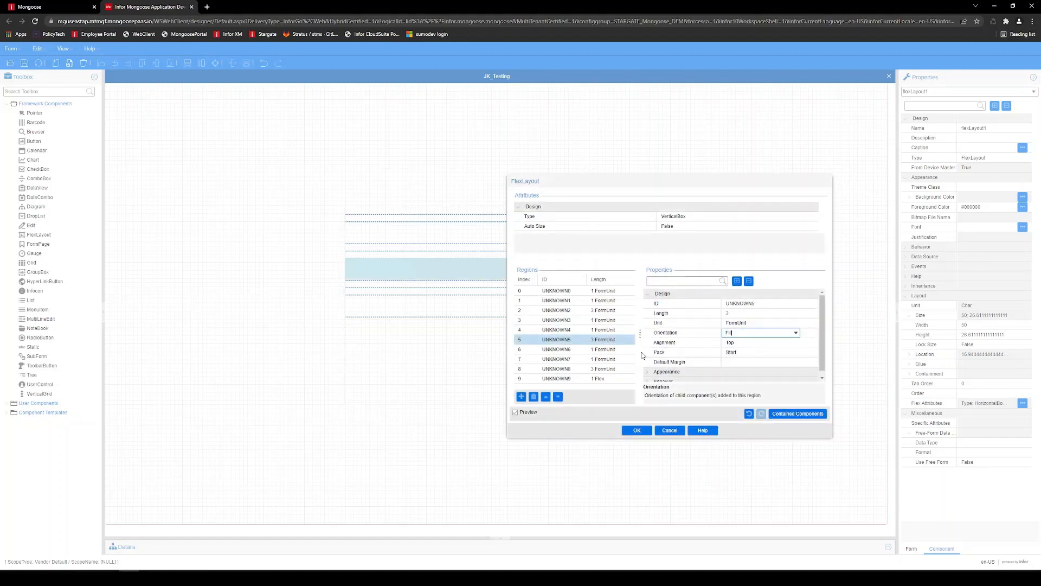
left_click(603, 360)
left_click(795, 335)
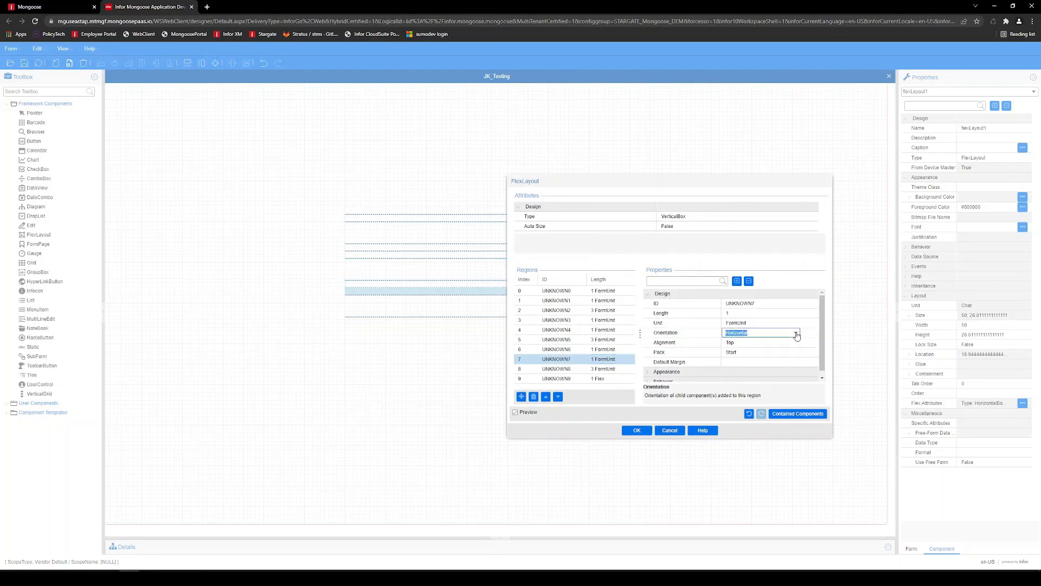
left_click(795, 334)
left_click(740, 348)
Step: Set the child component orientation of region 8 to Fill and apply the FlexLayout settings
left_click(564, 373)
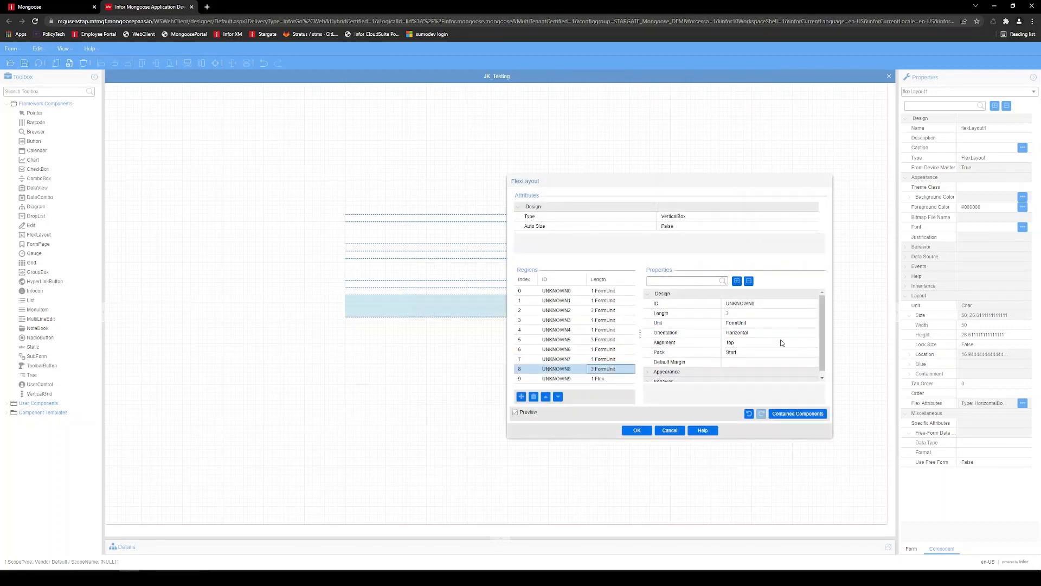
left_click(796, 335)
left_click(795, 333)
left_click(740, 348)
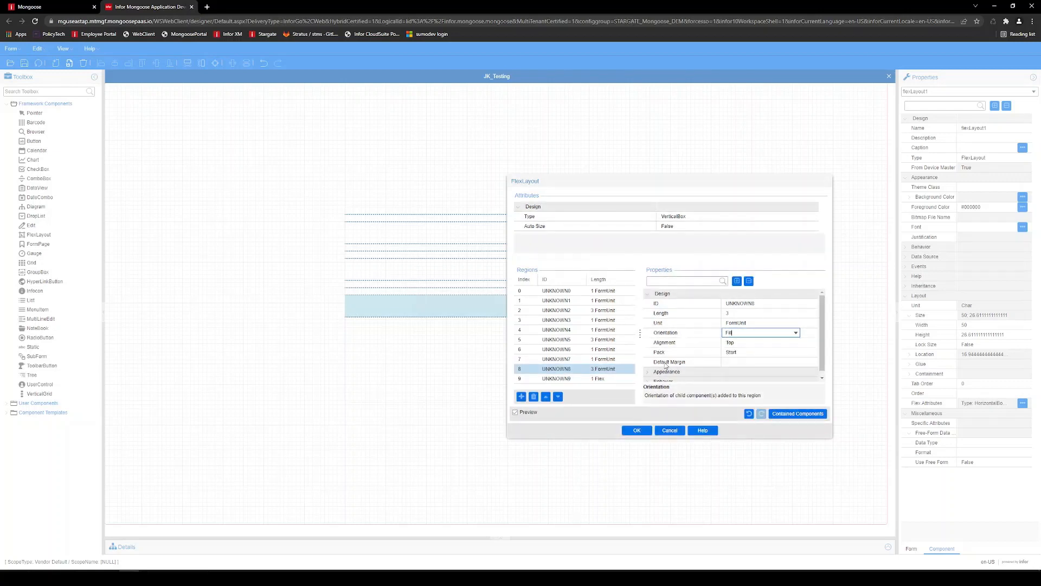
left_click(711, 385)
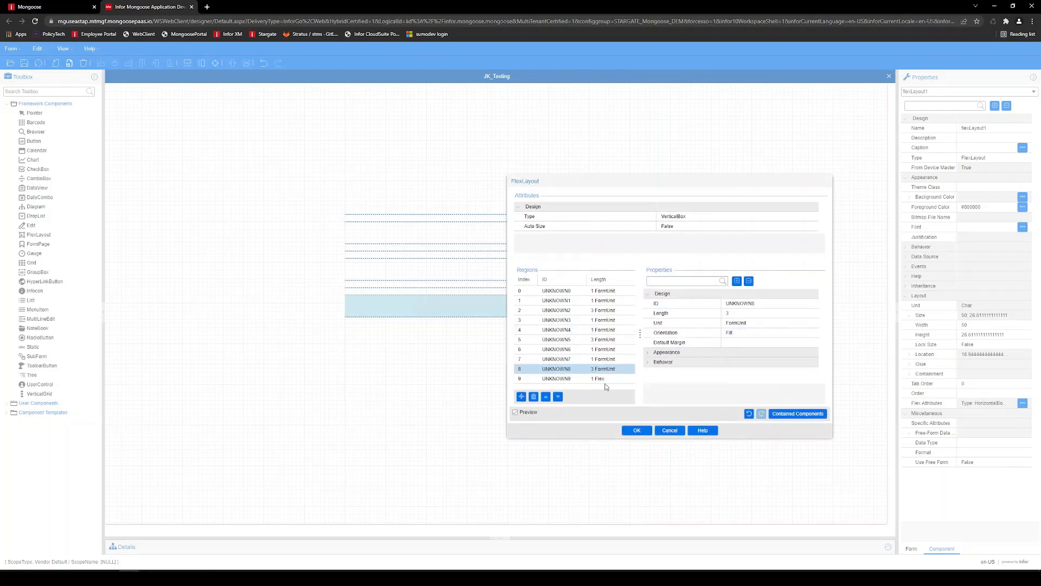
left_click(637, 430)
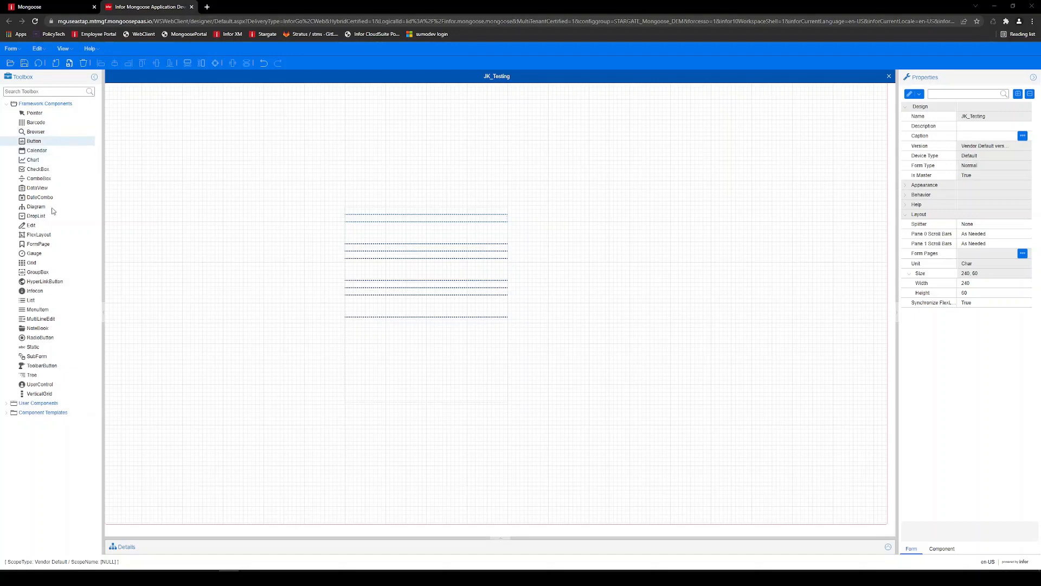
Step: Place an Edit component in region 2, a ComboBox in region 5 and a DateCombo in region 8 of the FlexLayout
left_click(33, 225)
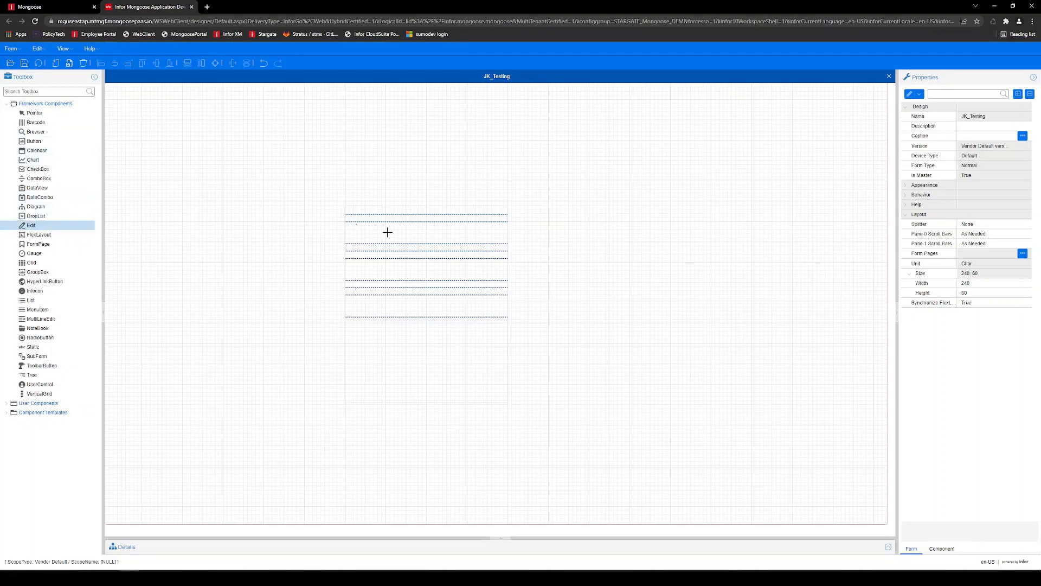
left_click_drag(355, 223, 407, 239)
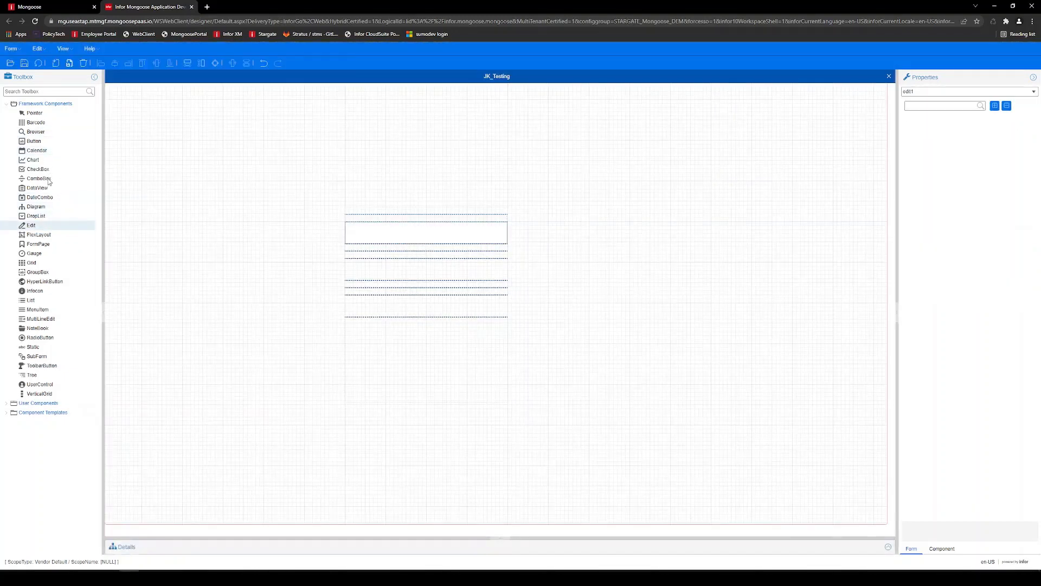
left_click(46, 180)
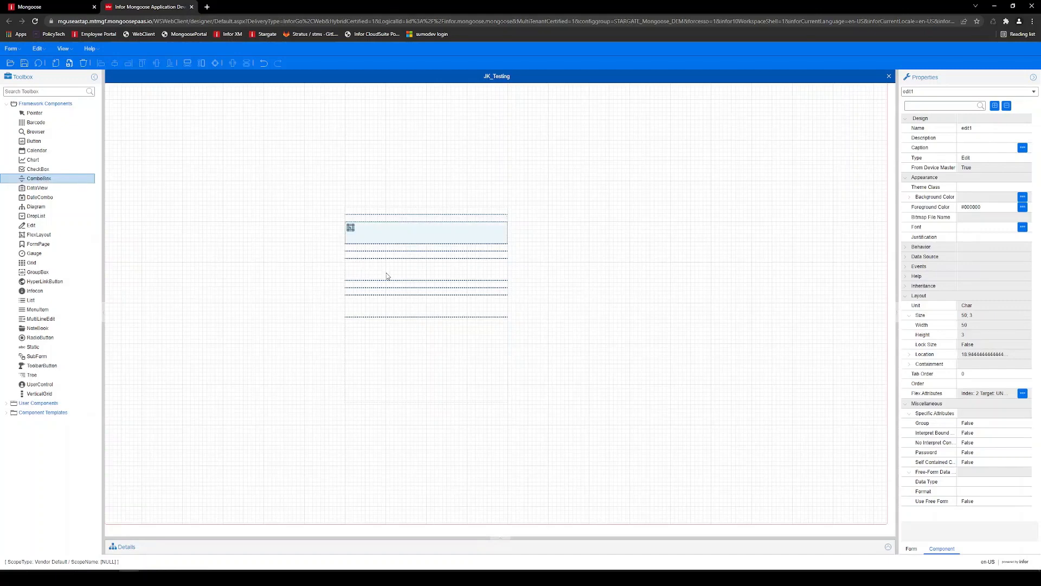
left_click_drag(359, 260, 406, 276)
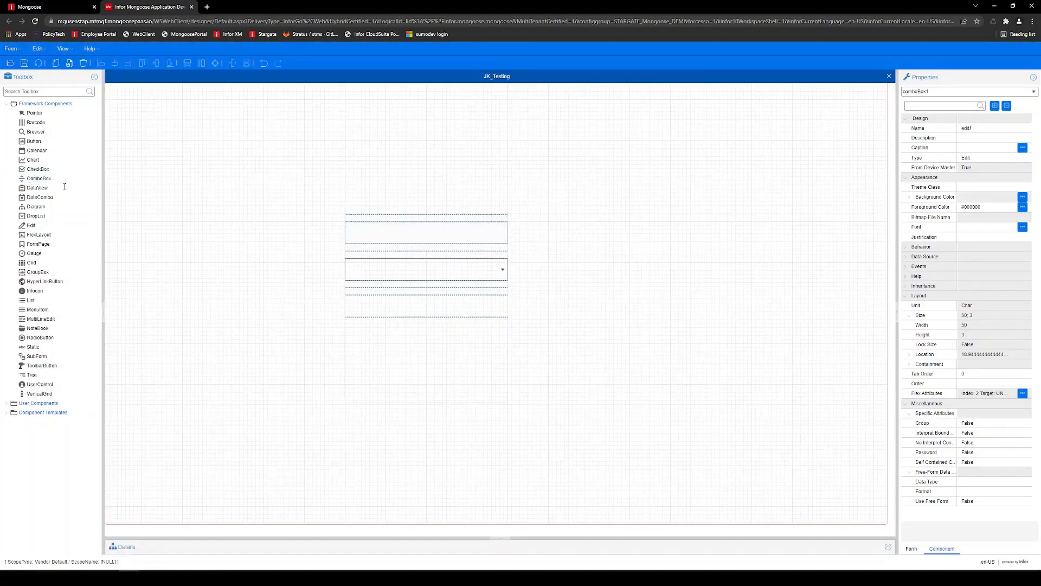
left_click(42, 198)
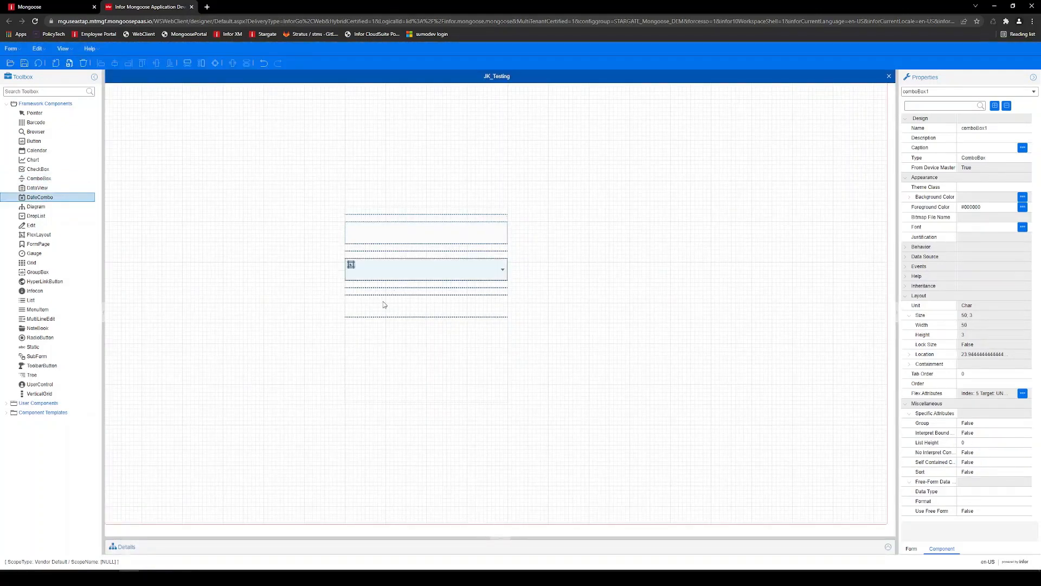
left_click_drag(369, 299, 416, 310)
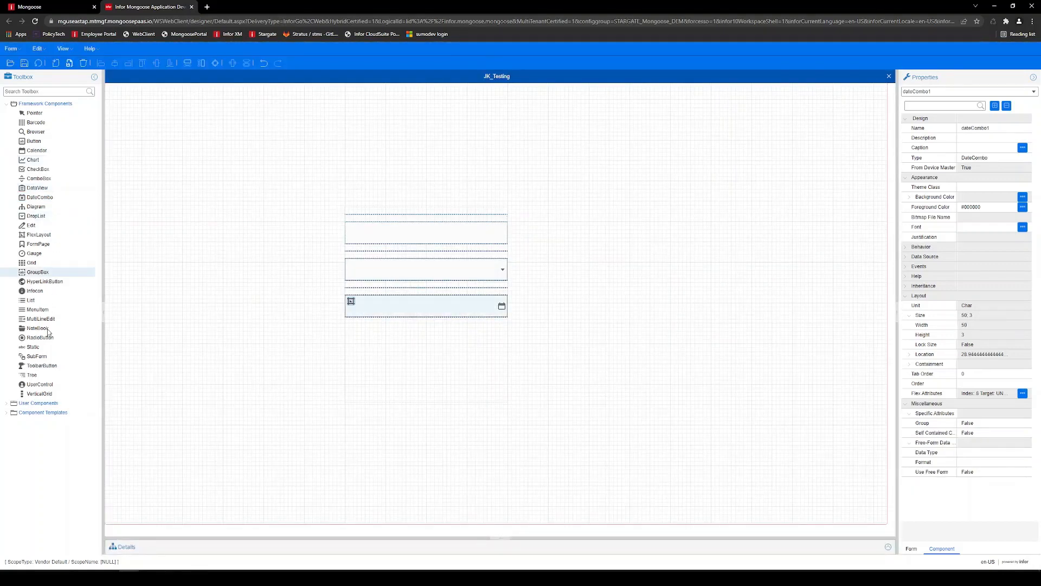
left_click(42, 348)
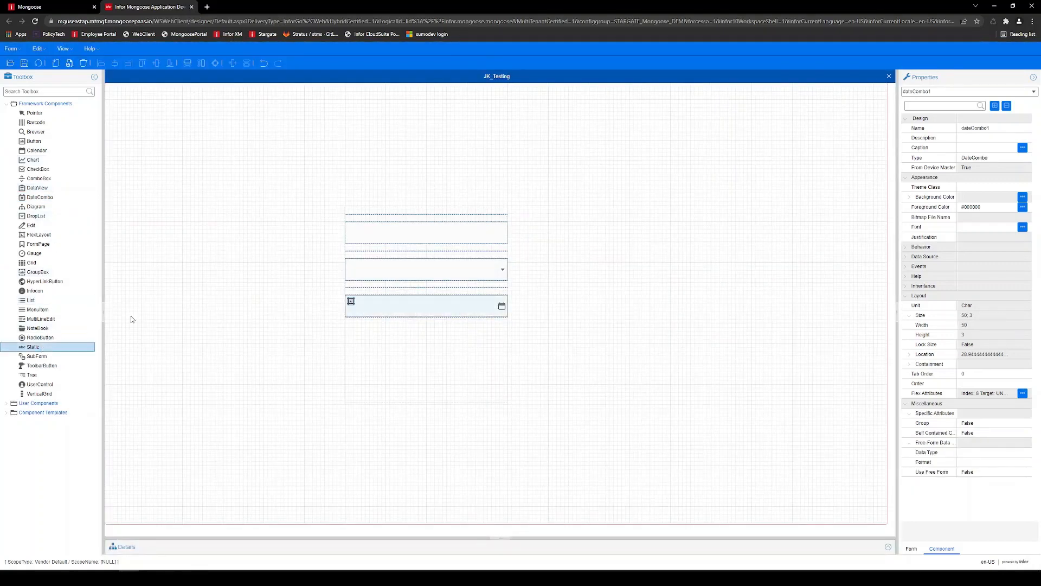
left_click(365, 220)
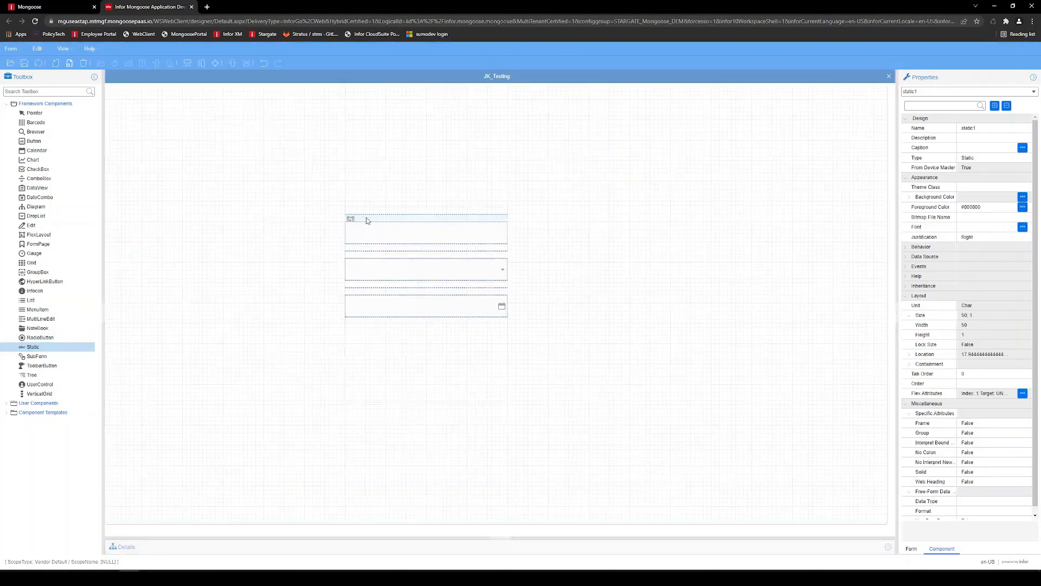
key("Delete")
left_click(502, 345)
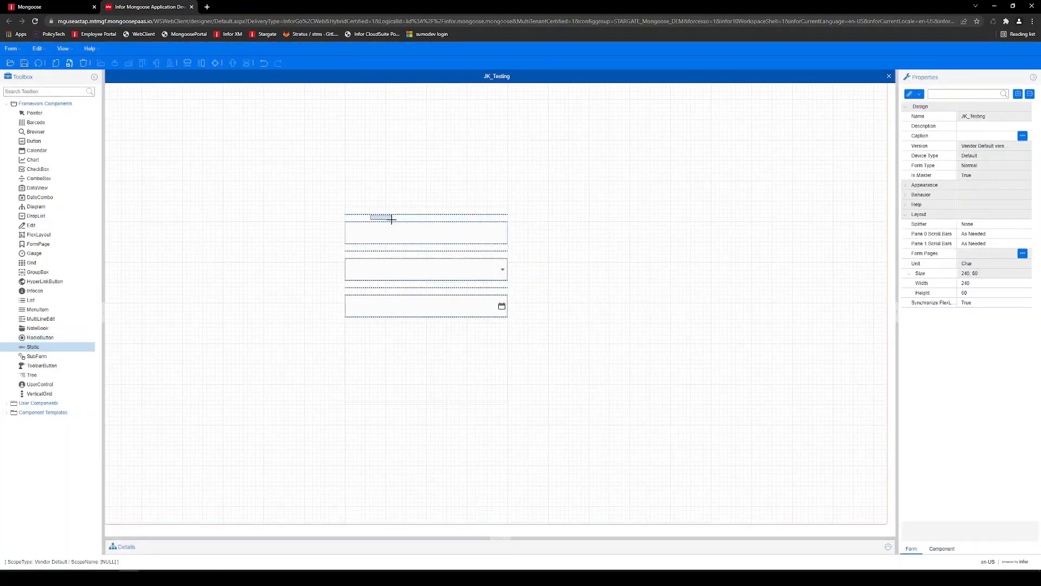
Step: Place a Static component in each of regions 1, 4 and 7, directly above the Edit, ComboBox and DateCombo components
left_click_drag(391, 219, 388, 225)
left_click(44, 350)
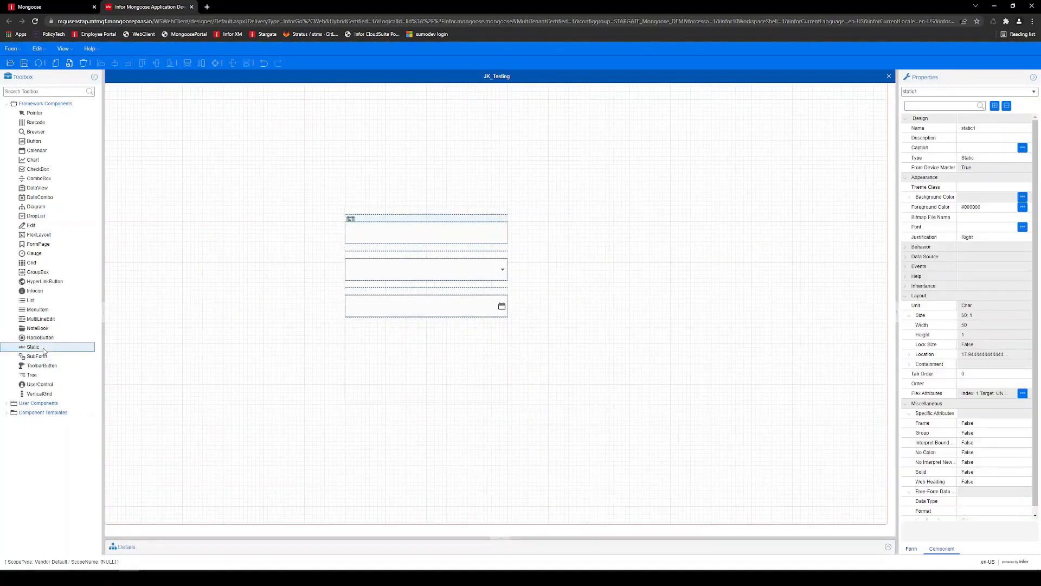
left_click_drag(356, 253, 373, 256)
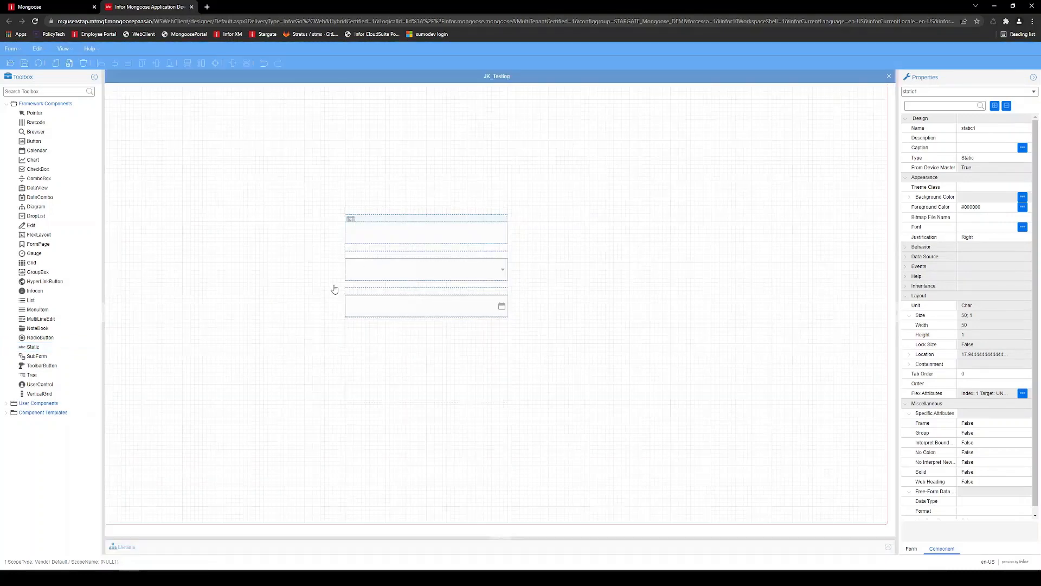
left_click(44, 350)
left_click(362, 291)
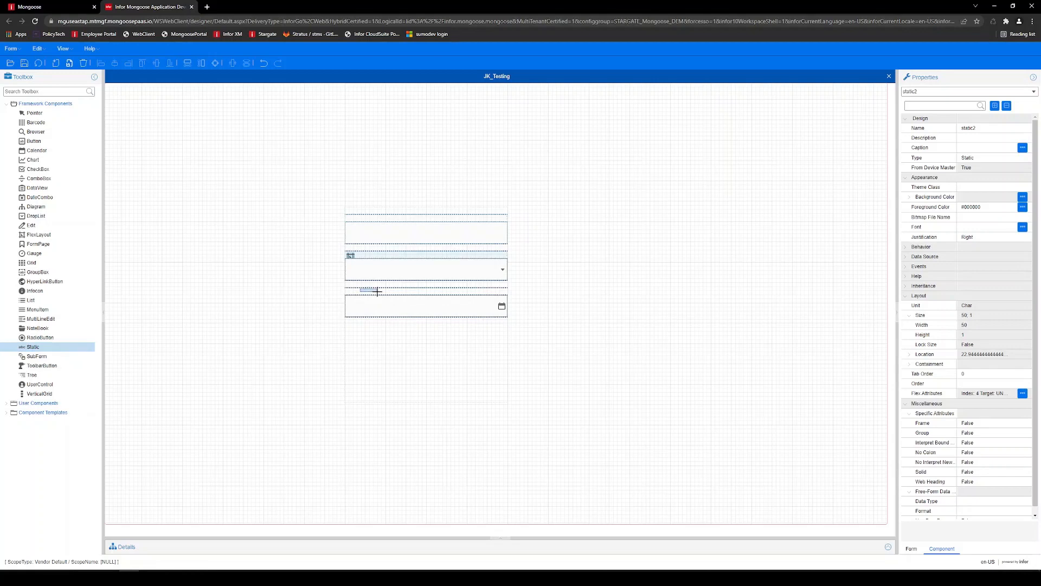
left_click_drag(377, 291, 379, 294)
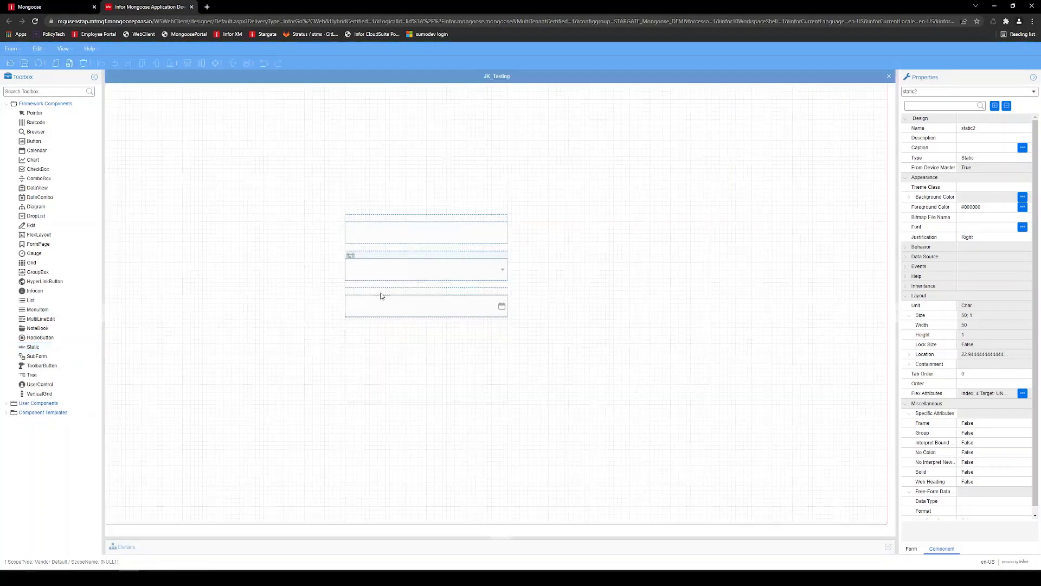
Step: Give the Static above the Edit component the caption Label, Left justification and a size 10 Microsoft Sans Serif font
left_click(496, 220)
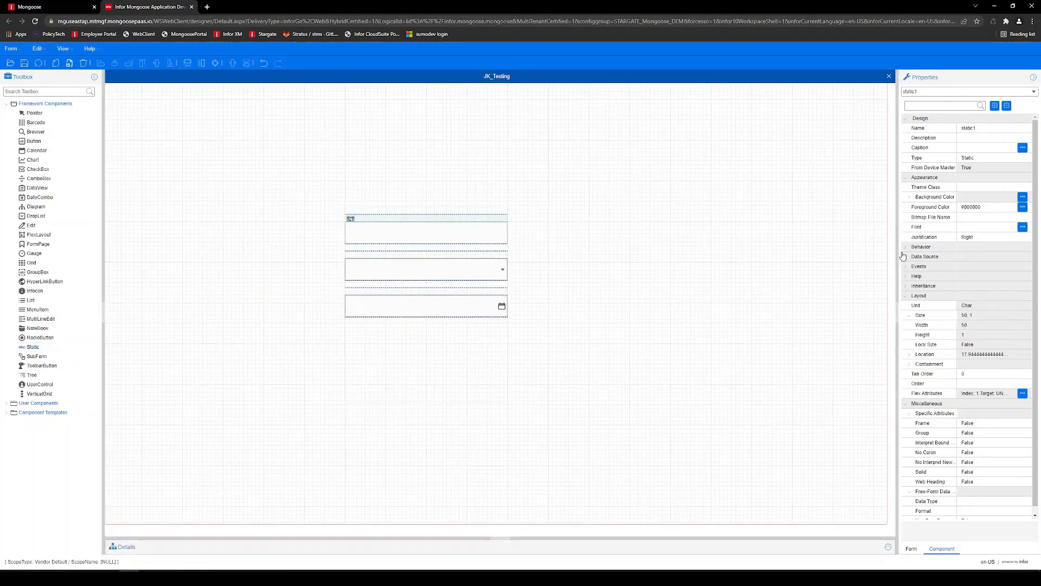
left_click(972, 147)
left_click(1002, 238)
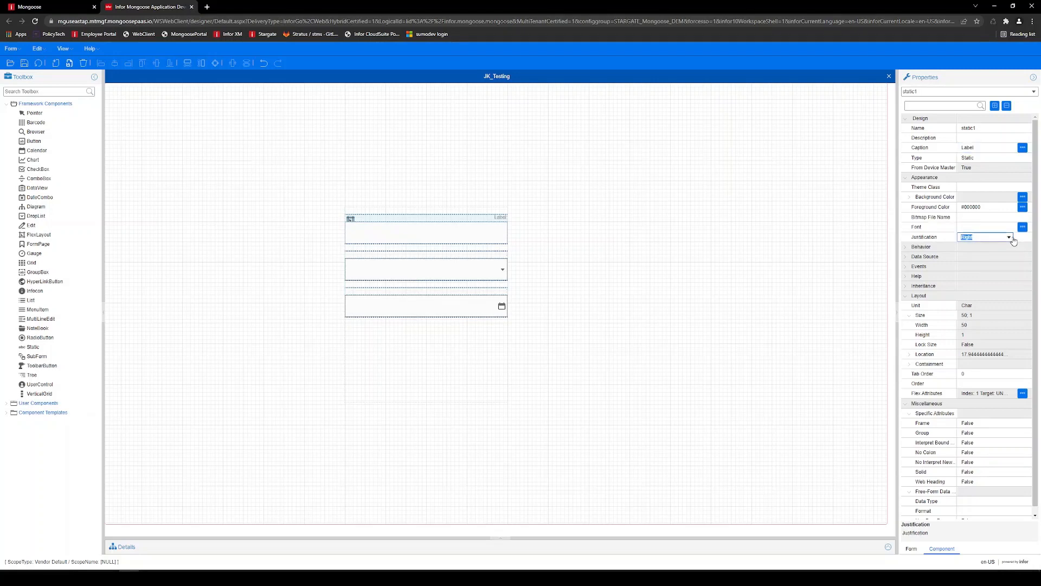
left_click(1008, 237)
left_click(967, 272)
left_click(1022, 227)
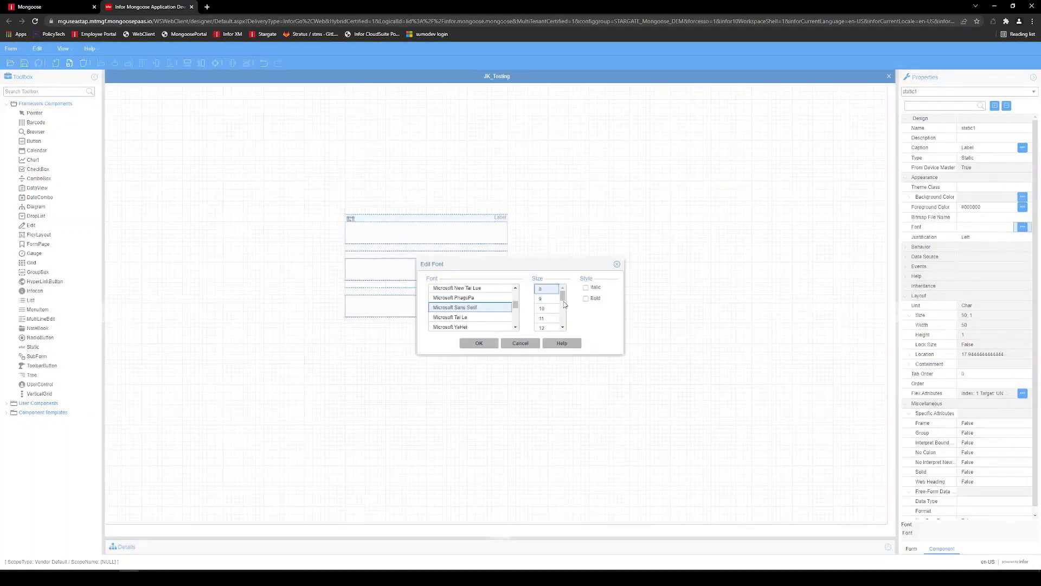
left_click(479, 343)
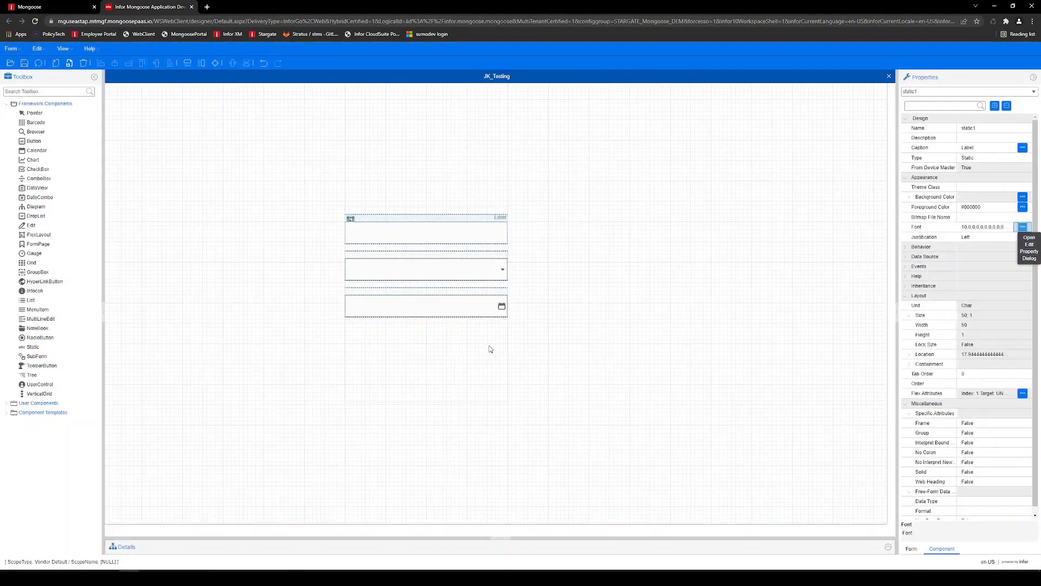
Step: Give the Static above the ComboBox the caption Label, font size 10 and Left justification
left_click(453, 254)
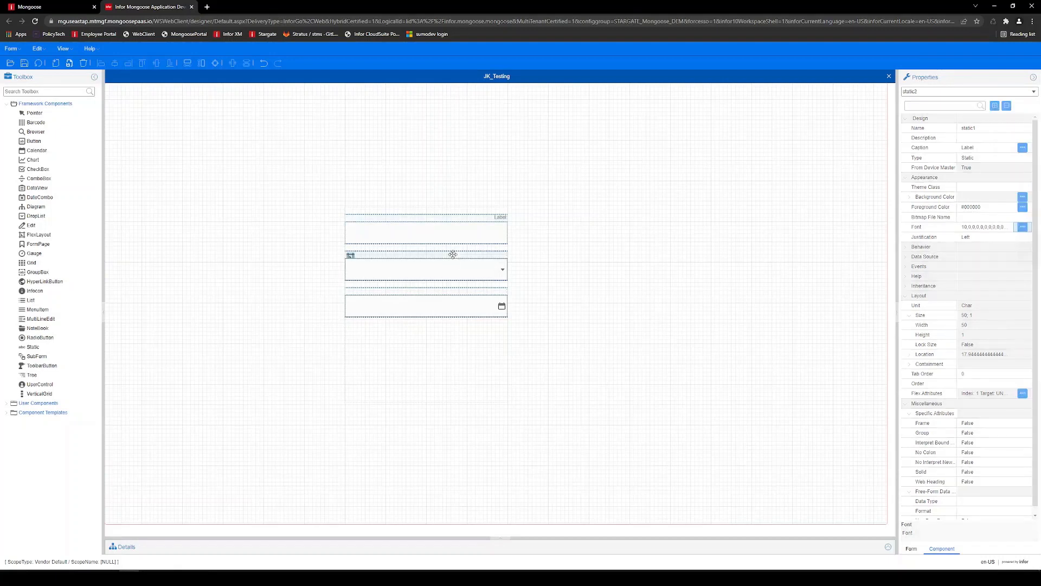
left_click(991, 148)
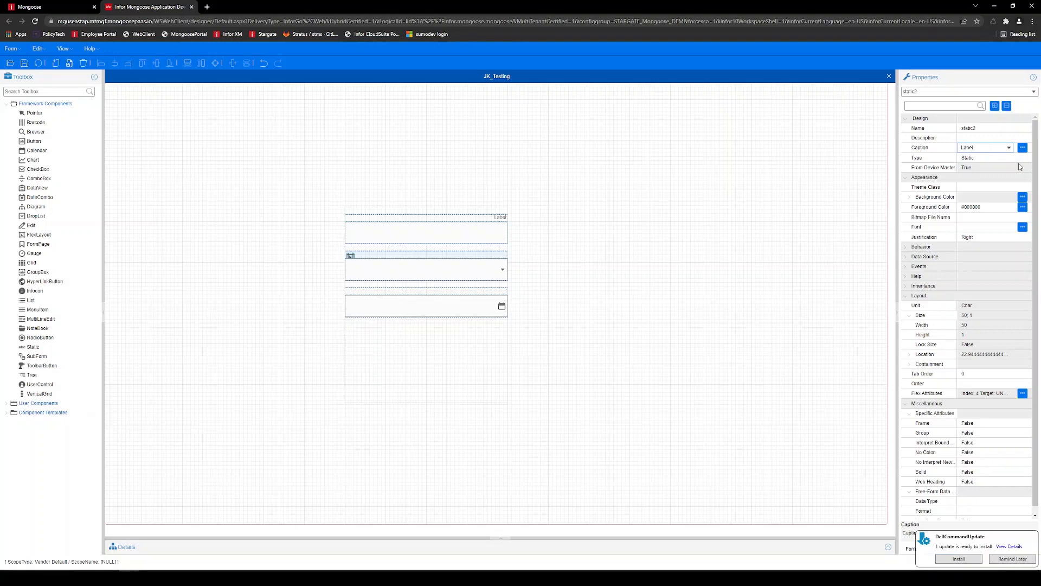
left_click(1023, 227)
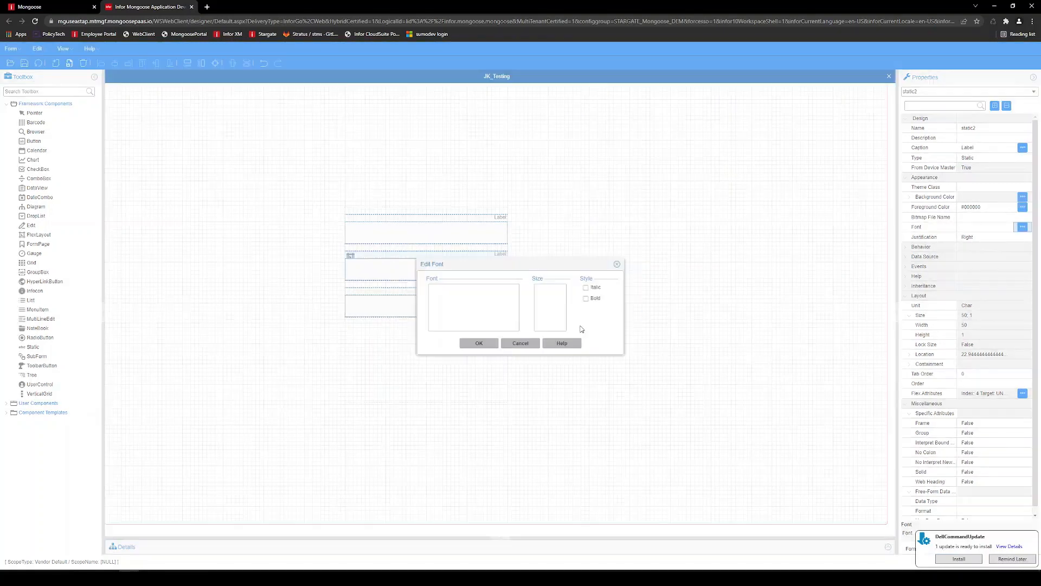
key("Return")
left_click(999, 237)
left_click(1009, 237)
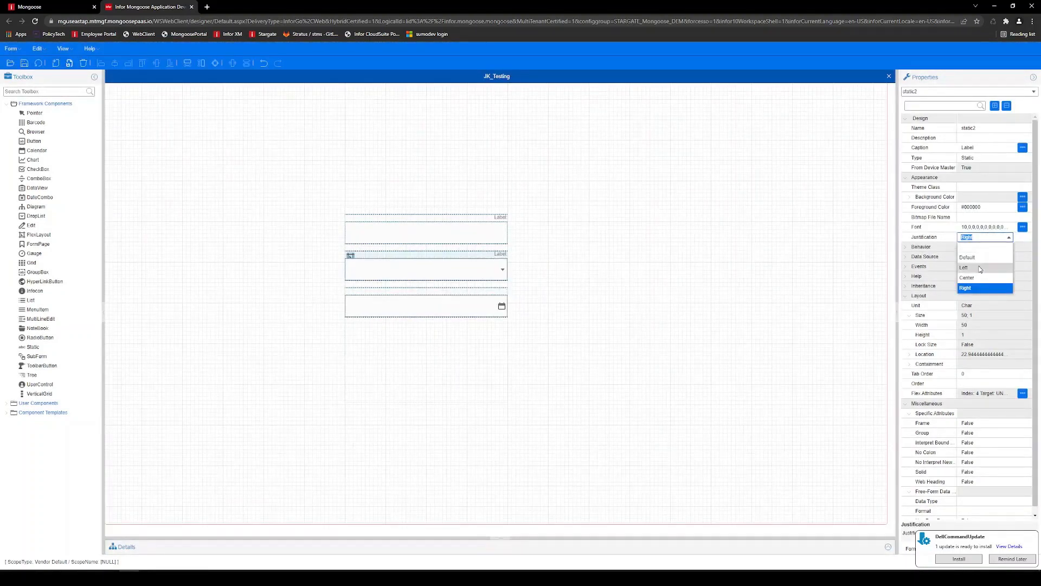
left_click(980, 268)
Step: Give the Static above the DateCombo the caption Label and a size 10 Microsoft Sans Serif font
left_click(448, 296)
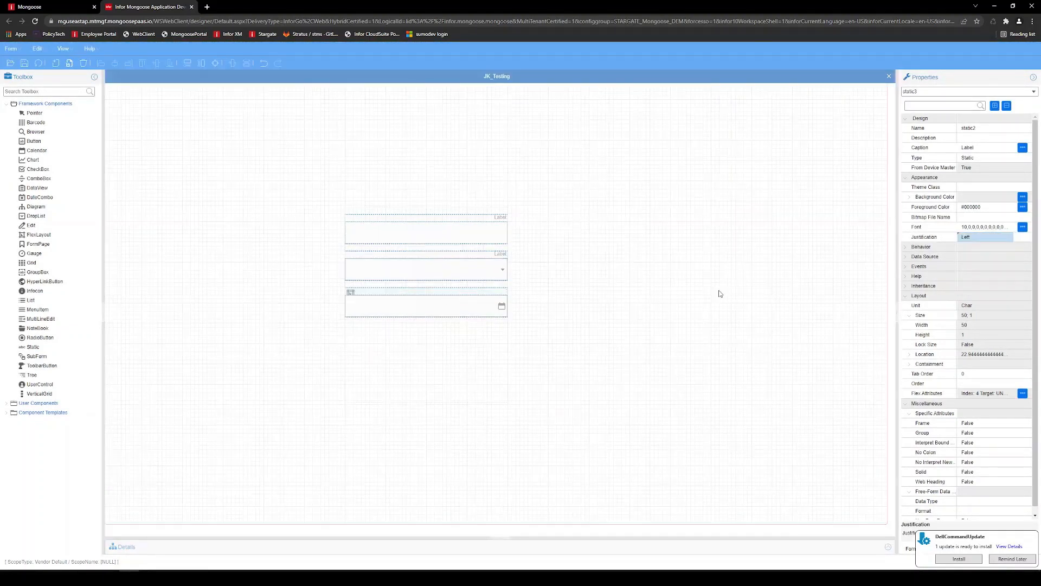
left_click(967, 147)
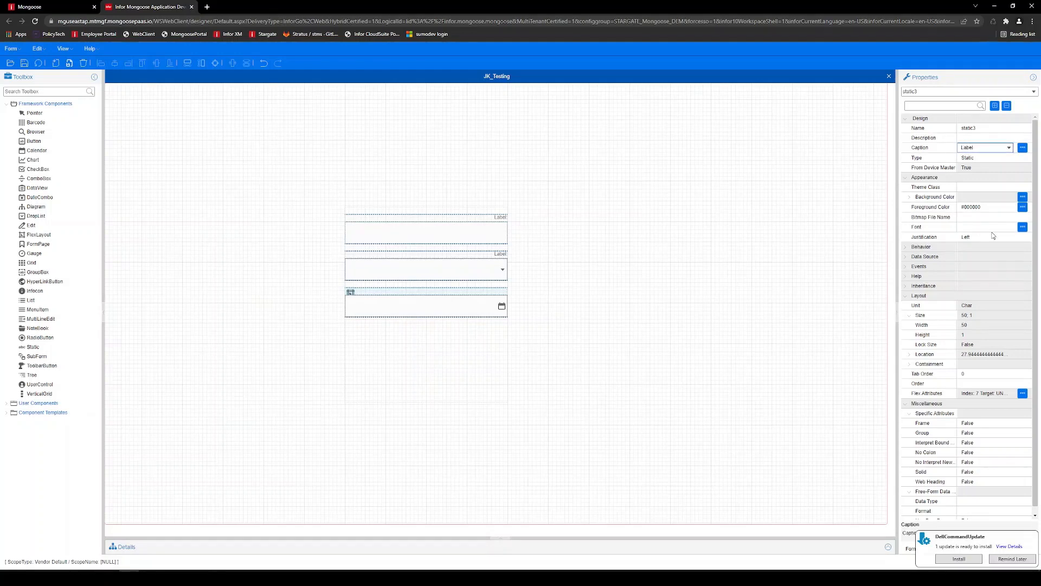
left_click(928, 229)
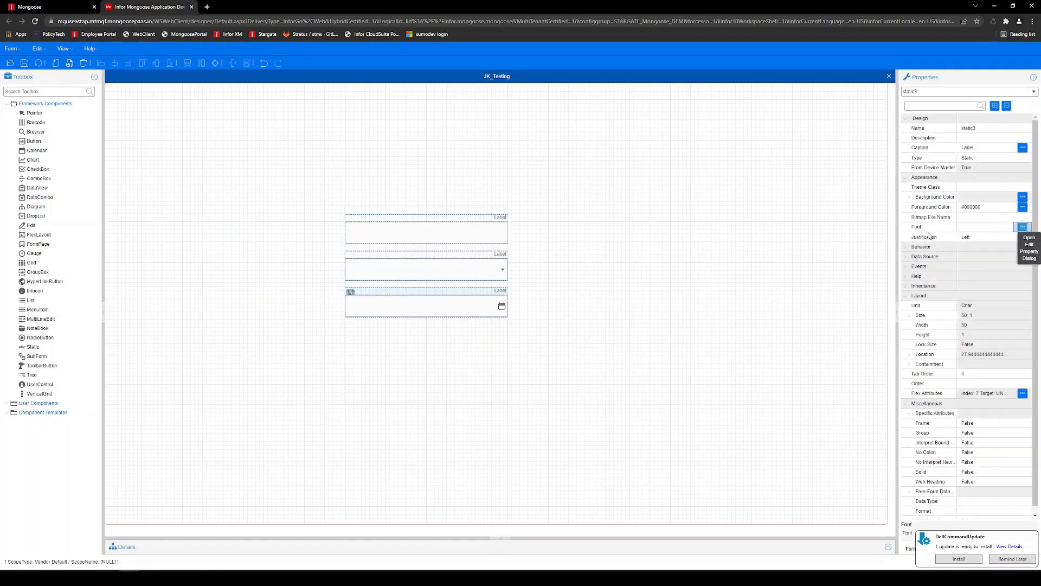
left_click(1023, 228)
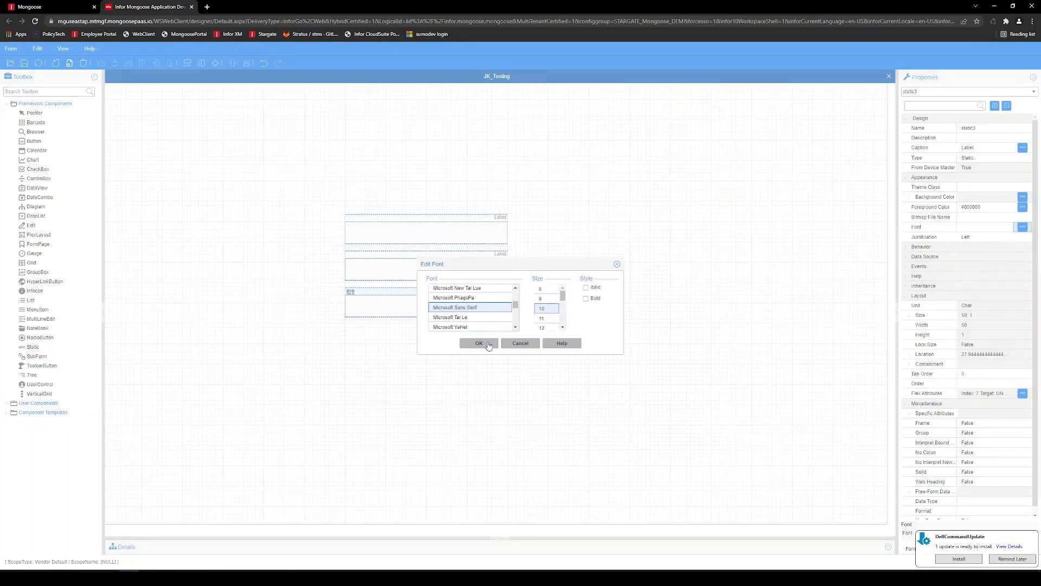
left_click(488, 344)
Step: Set the Justification of the Static above the DateCombo to Left
left_click(992, 237)
left_click(1009, 237)
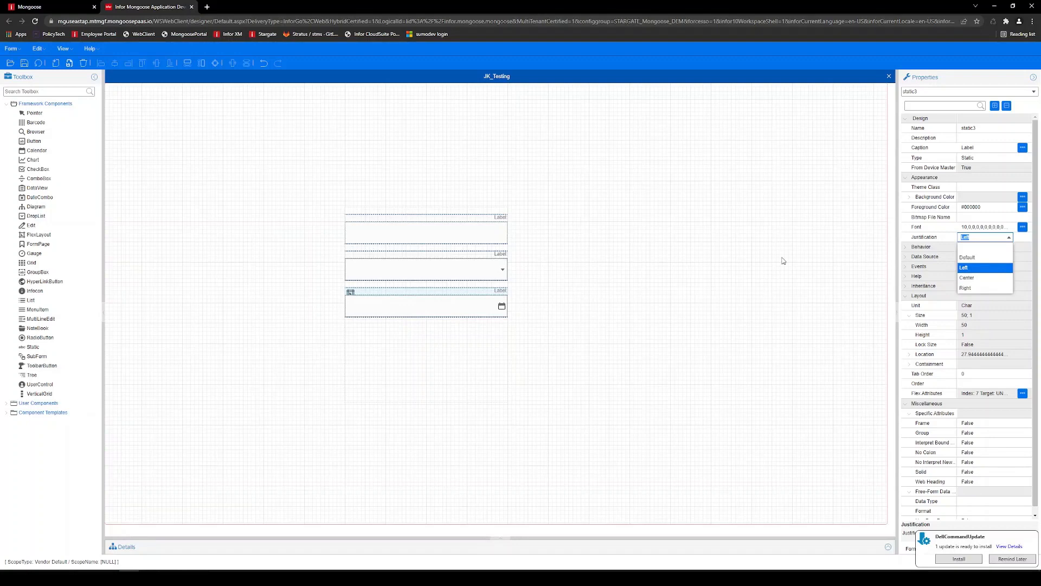
left_click(966, 266)
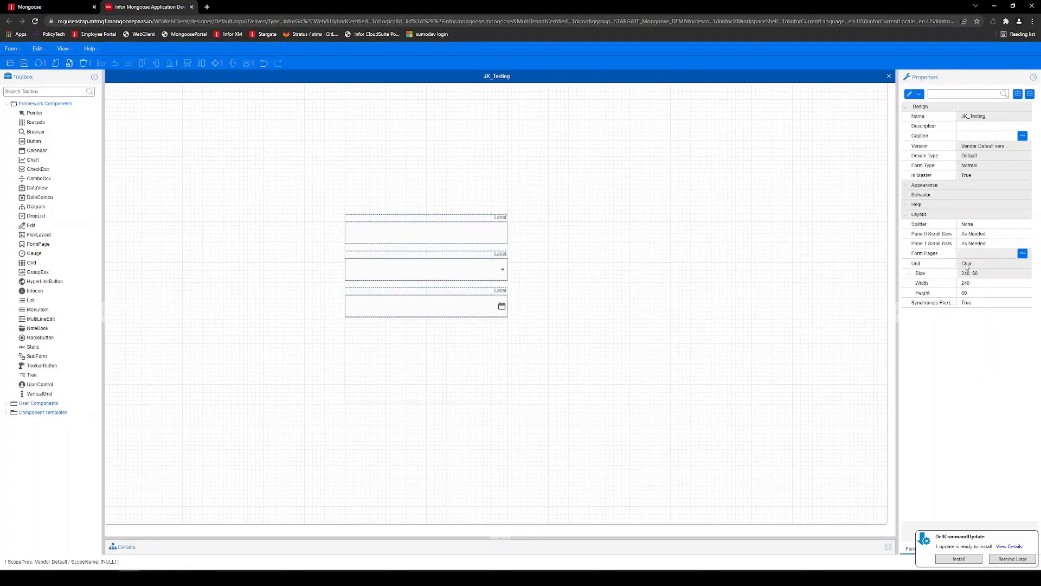
left_click(480, 298)
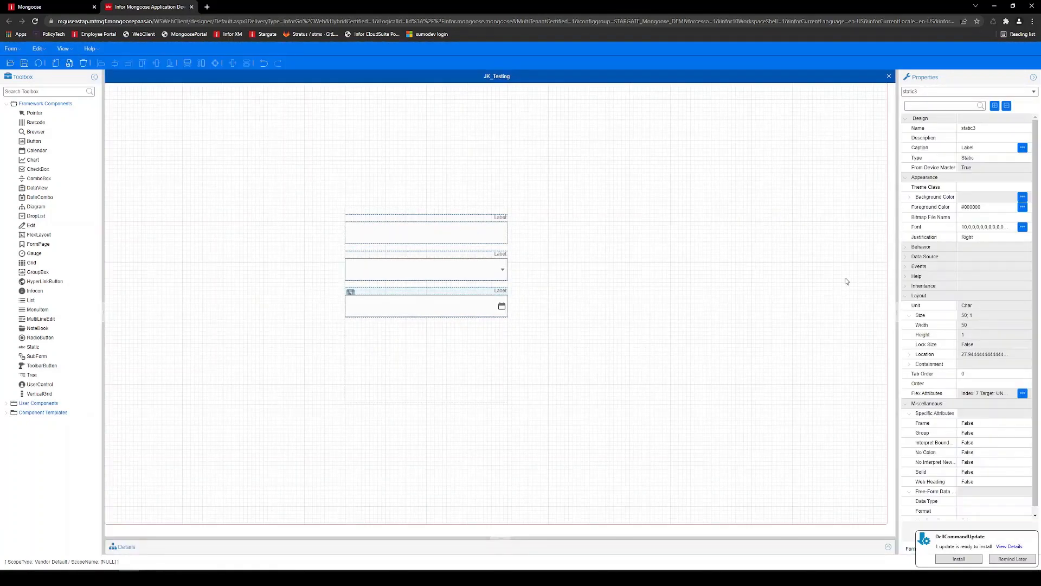
left_click(1006, 237)
left_click(964, 267)
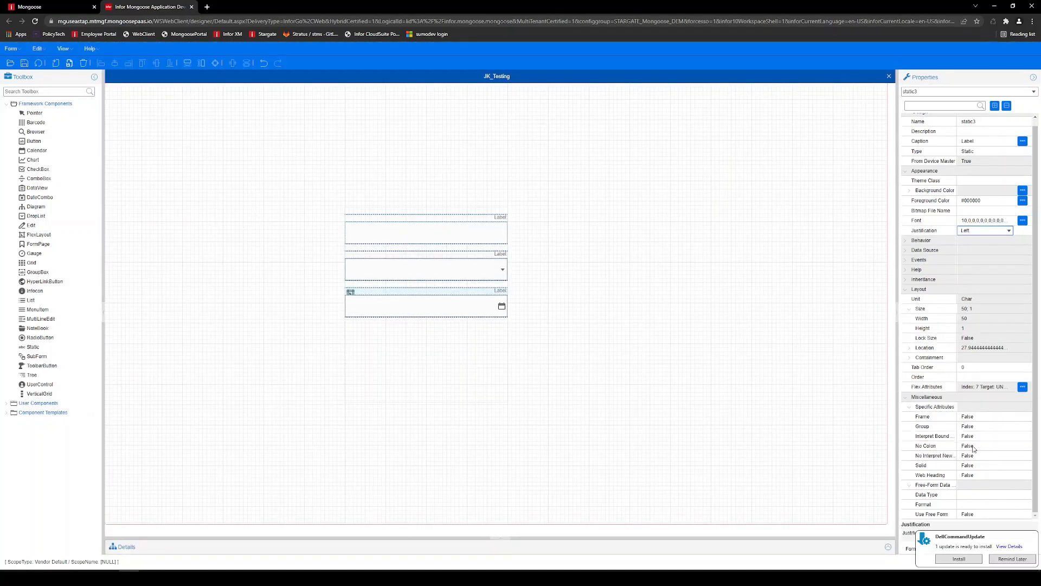
Step: Set No Colon to True for the Static above the DateCombo and dismiss the update notification
left_click(1007, 447)
left_click(1009, 445)
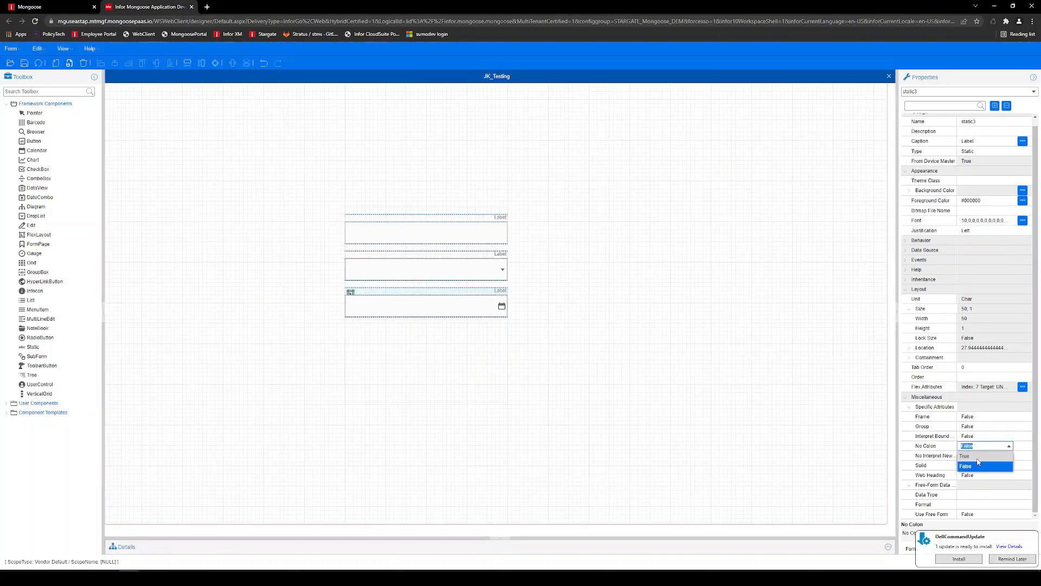
left_click(979, 461)
left_click(1010, 560)
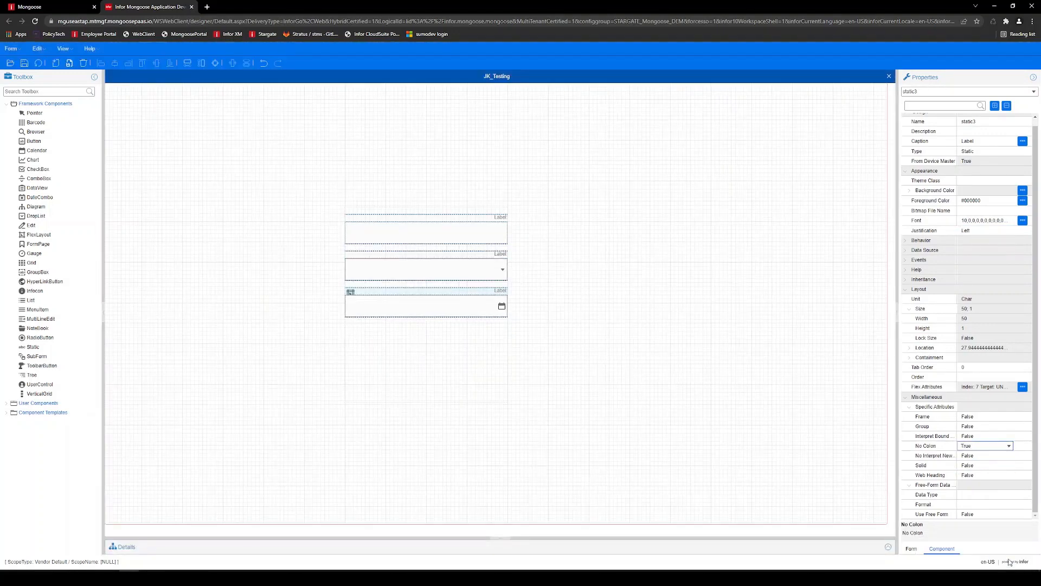
Step: Set No Colon to True for the Static above the ComboBox
left_click(496, 256)
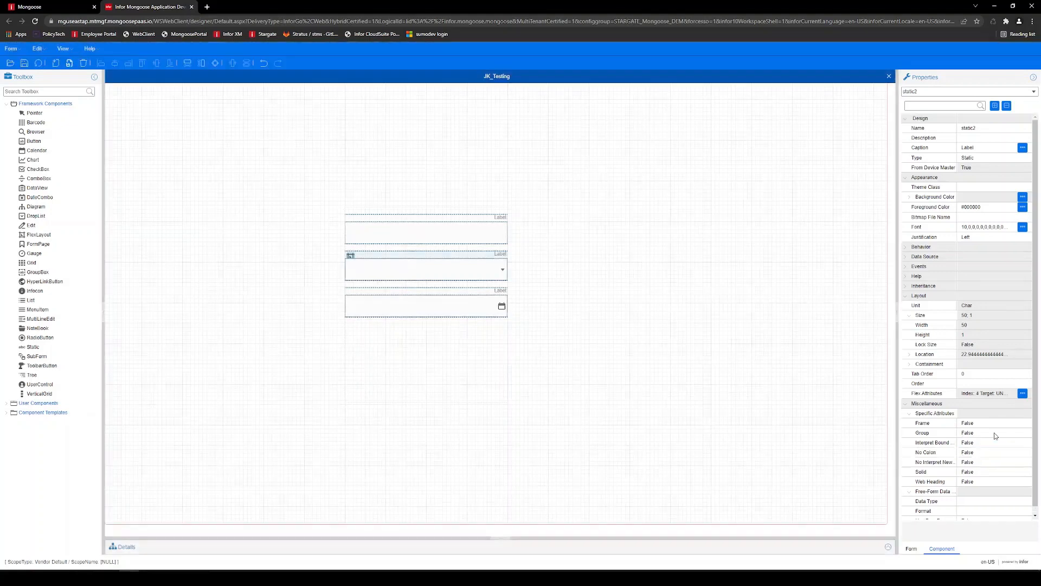
left_click(615, 272)
left_click(982, 452)
left_click(964, 462)
Step: Set No Colon to True for the Static above the Edit component and regenerate the form
left_click(495, 219)
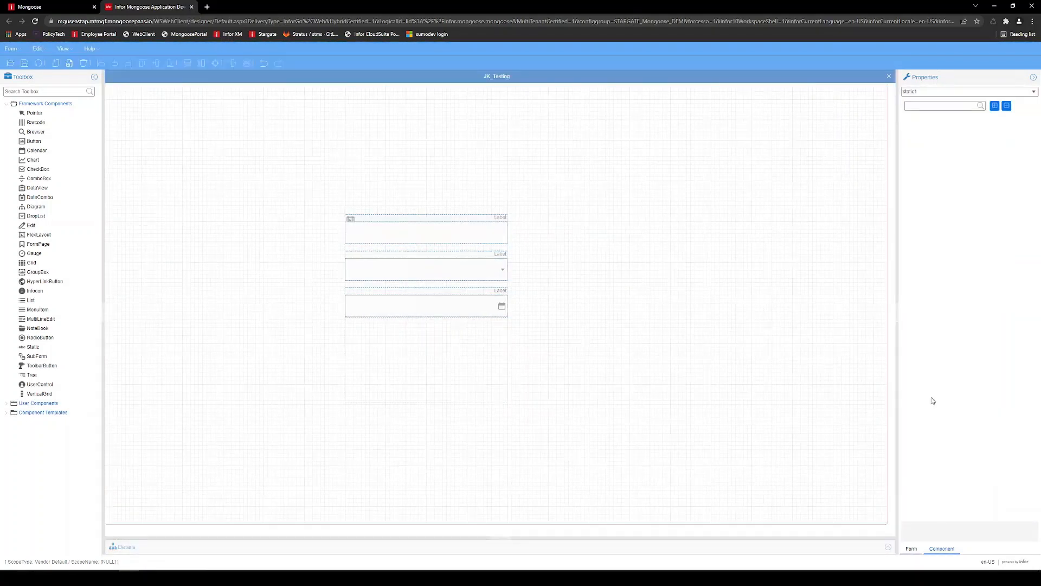
left_click(1003, 453)
left_click(1008, 453)
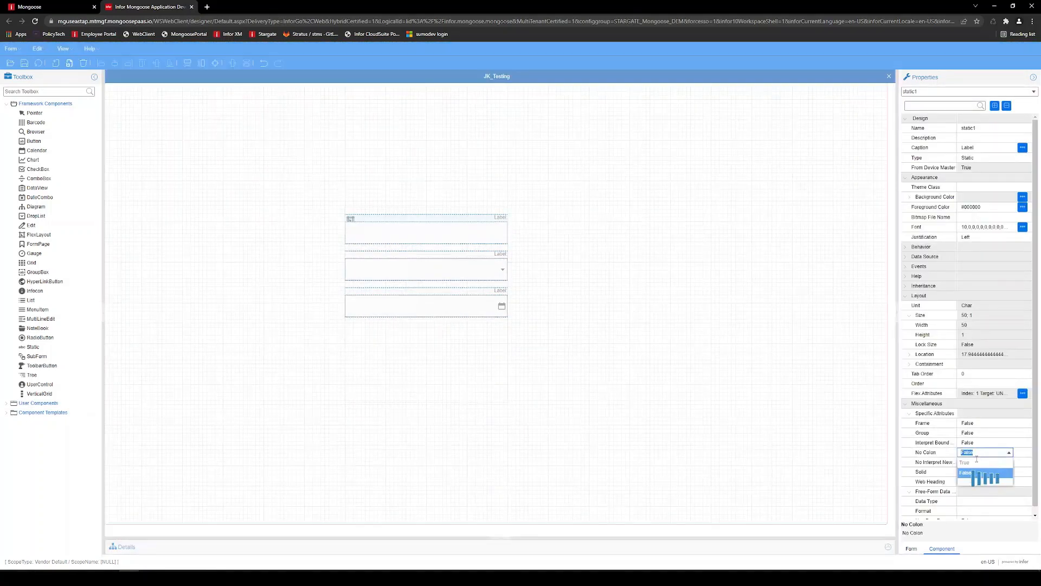
left_click(982, 463)
left_click(657, 293)
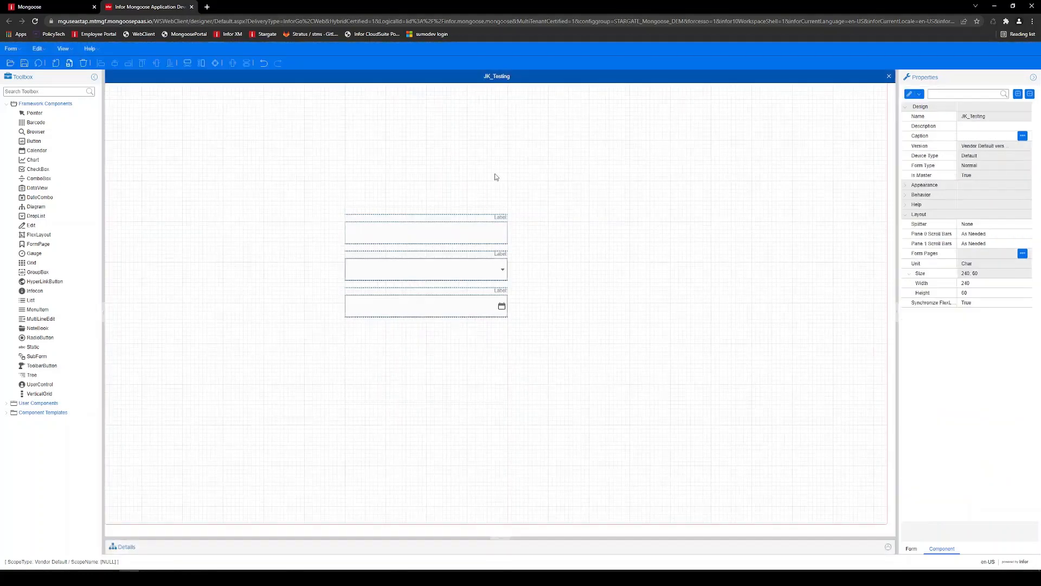
left_click(40, 65)
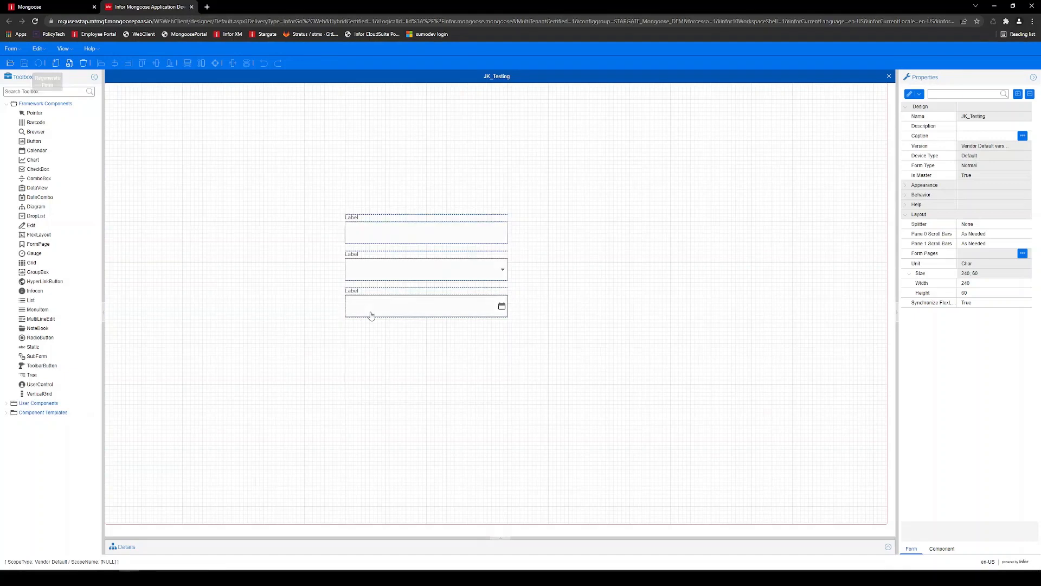
Step: Save the FlexLayout as the component template JK_Testing/TutorialCard, overwriting the existing template of that name
left_click(386, 357)
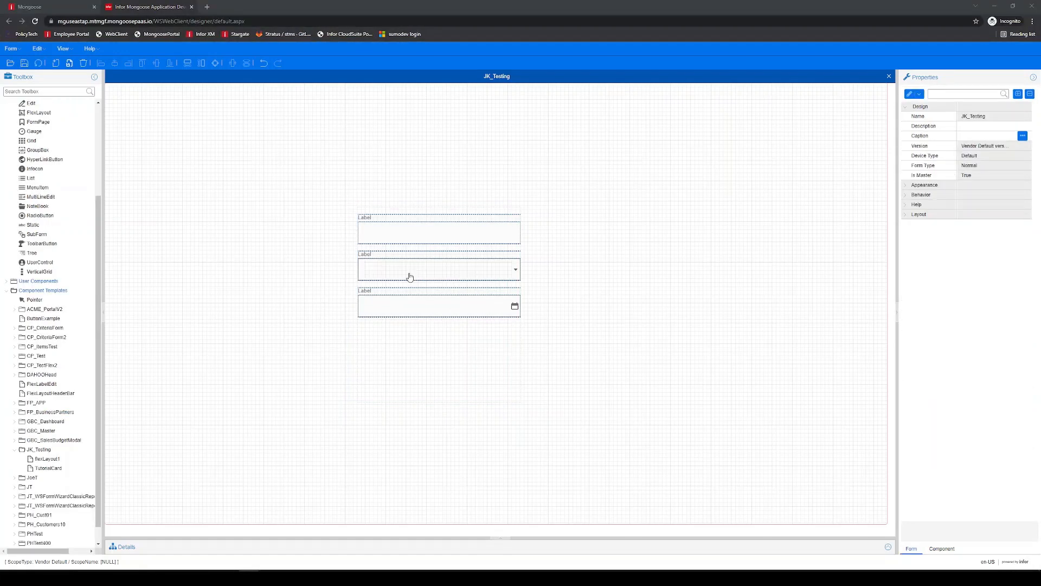
right_click(402, 352)
left_click(392, 340)
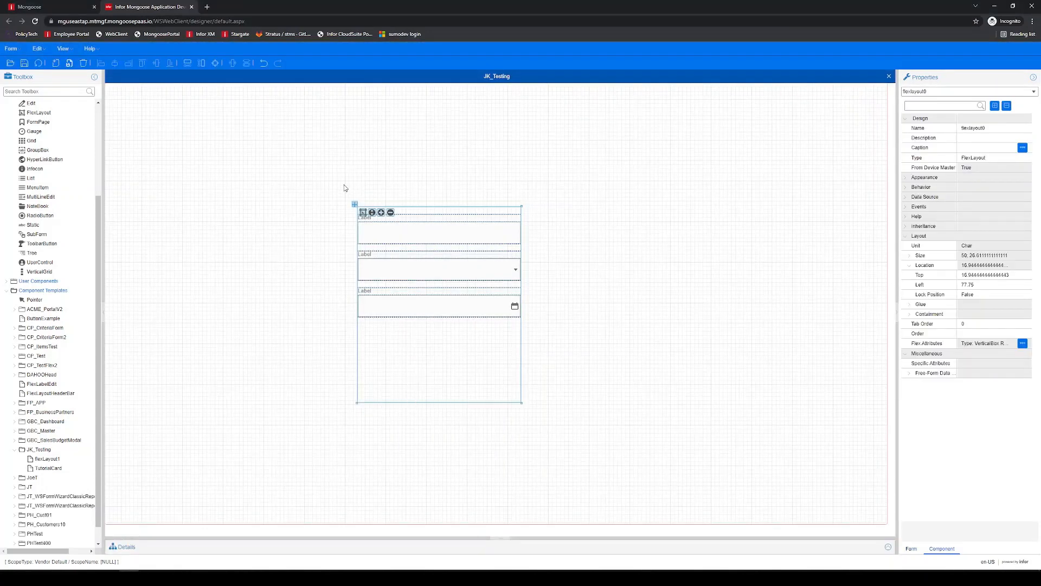
right_click(456, 345)
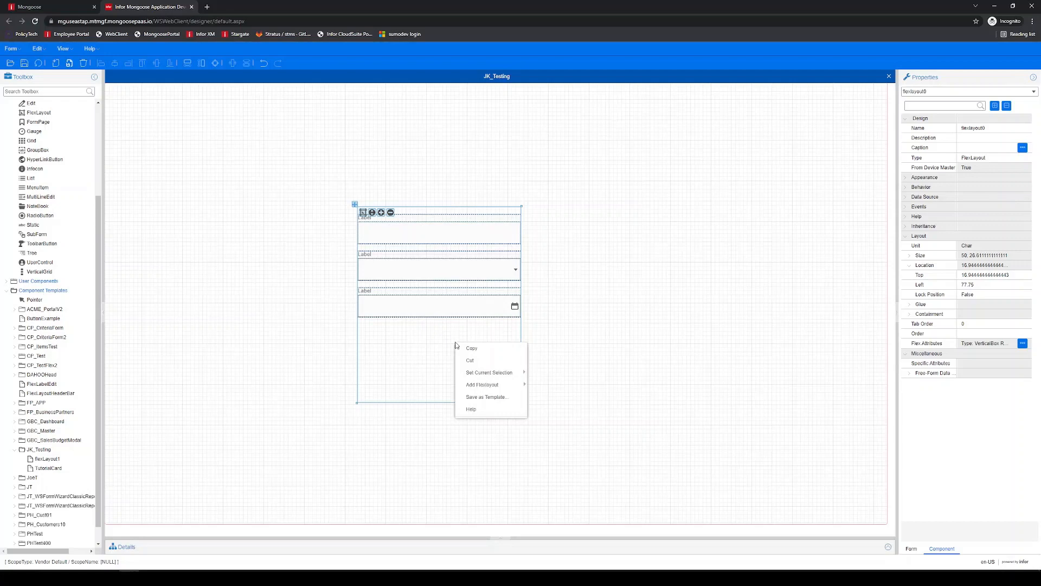
left_click(481, 397)
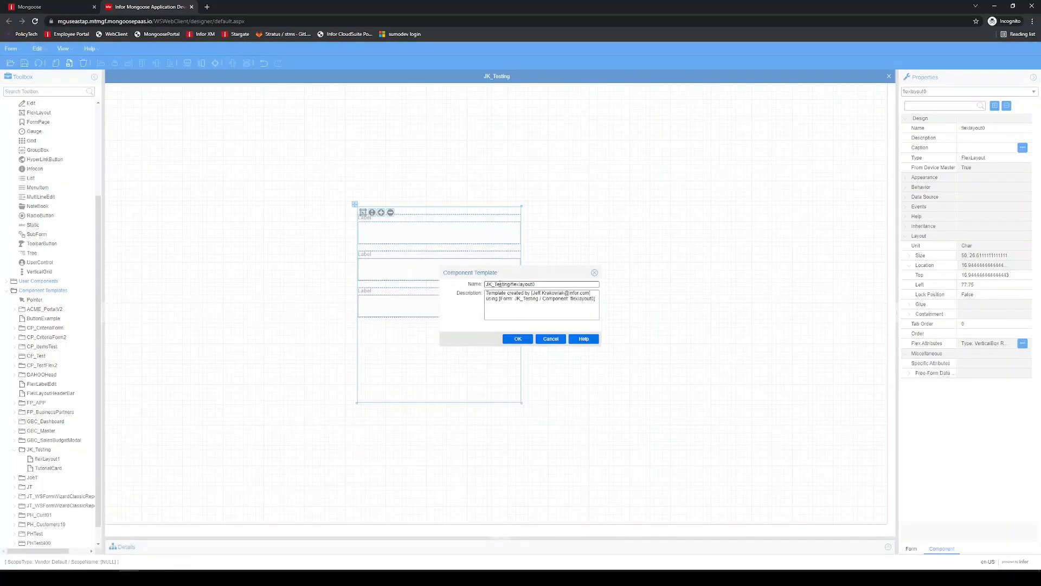
triple_click(536, 284)
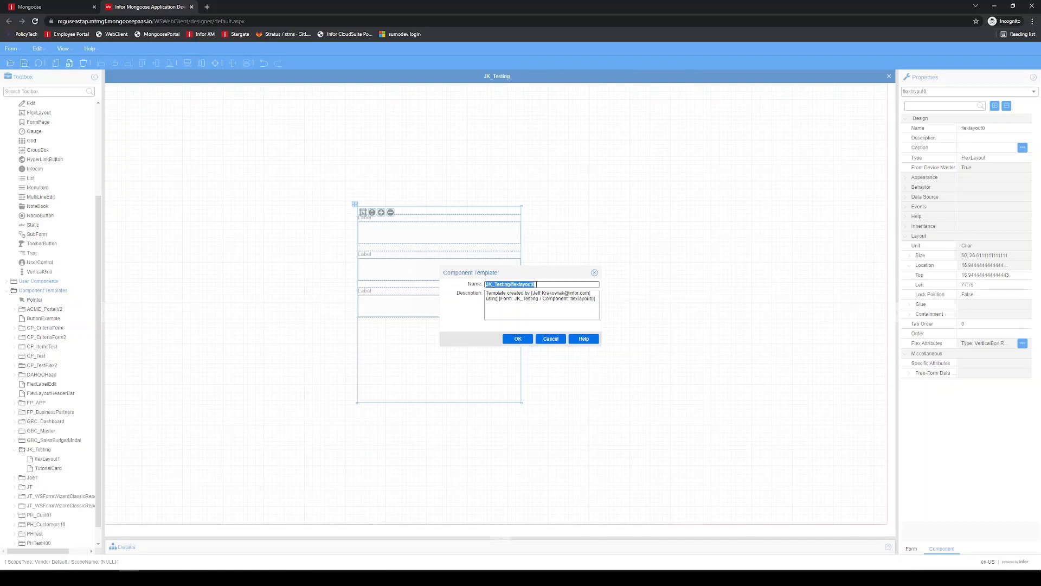
left_click(536, 284)
key("BackSpace")
key("BackSpace")
key("BackSpace")
key("BackSpace")
key("BackSpace")
left_click(533, 298)
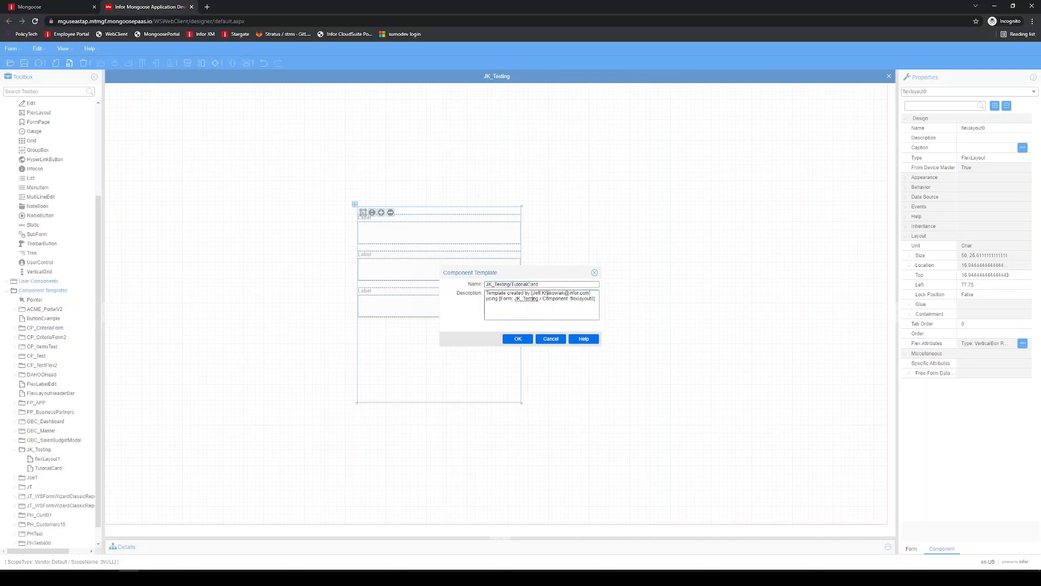
left_click(525, 284)
left_click(517, 339)
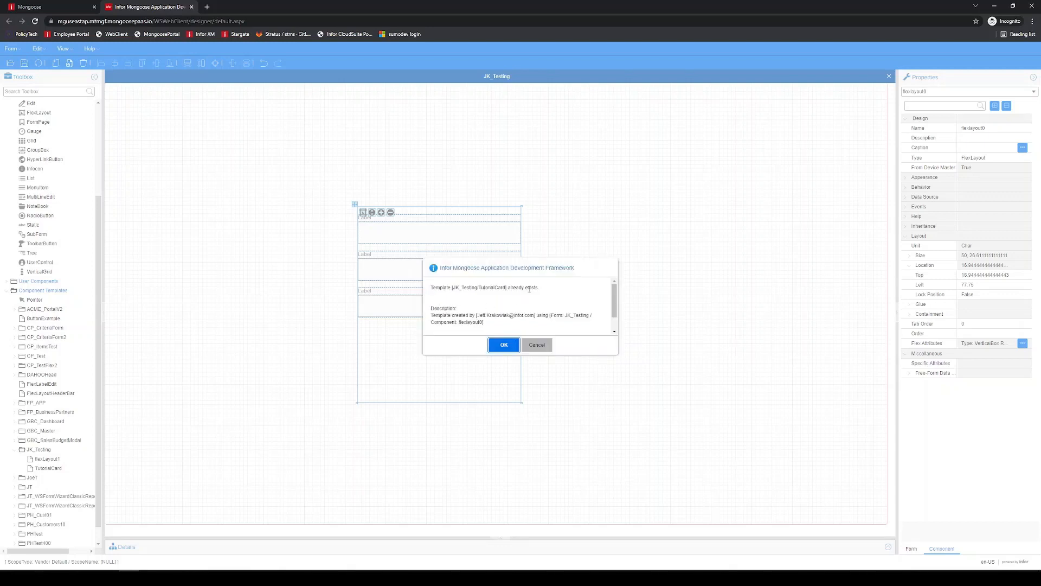
left_click(503, 345)
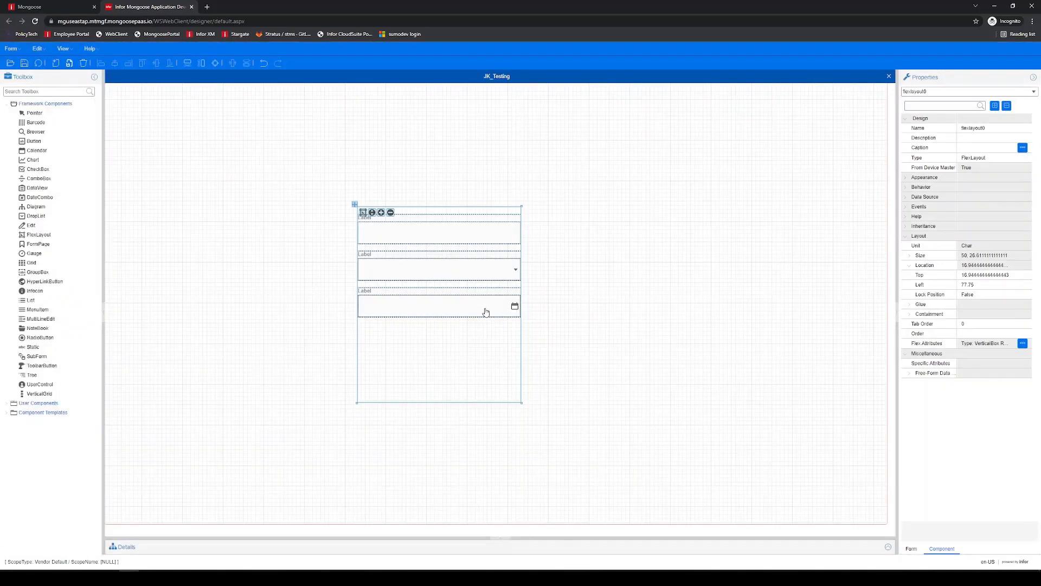
Step: Place the flexLayout1 component template from the JK_Testing folder to the right of the existing layout, about 50 wide and 27 high
left_click(7, 414)
scroll(11, 412, "down", 3)
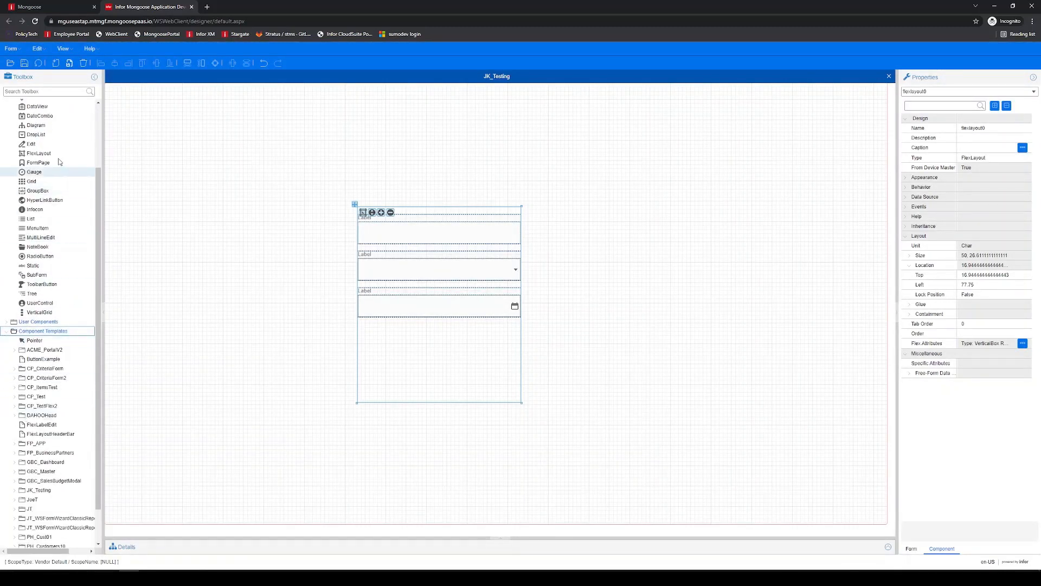
scroll(44, 341, "down", 1)
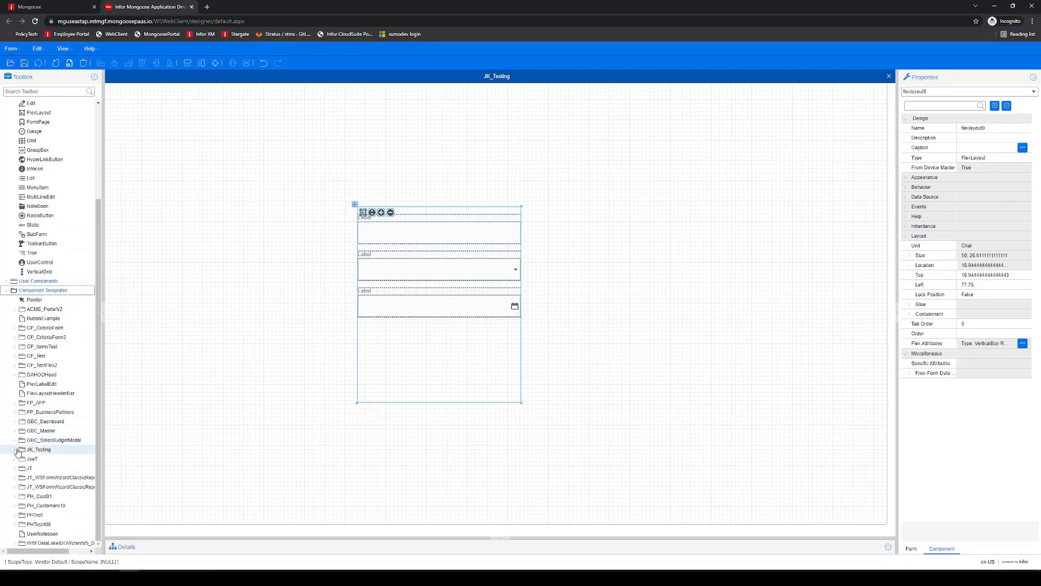
left_click(16, 450)
scroll(21, 453, "down", 1)
left_click(44, 451)
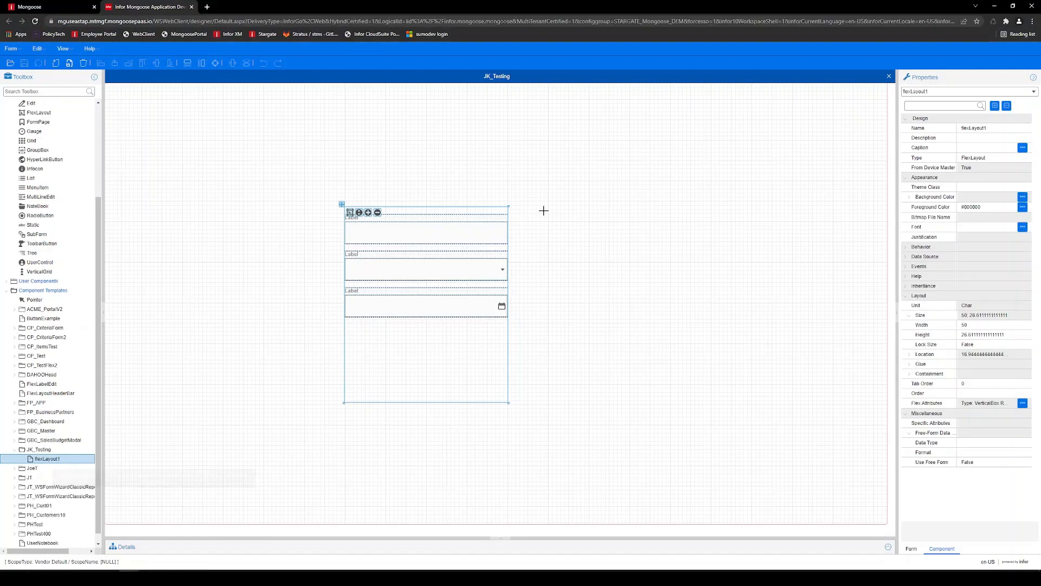
left_click(536, 205)
left_click_drag(557, 217, 688, 406)
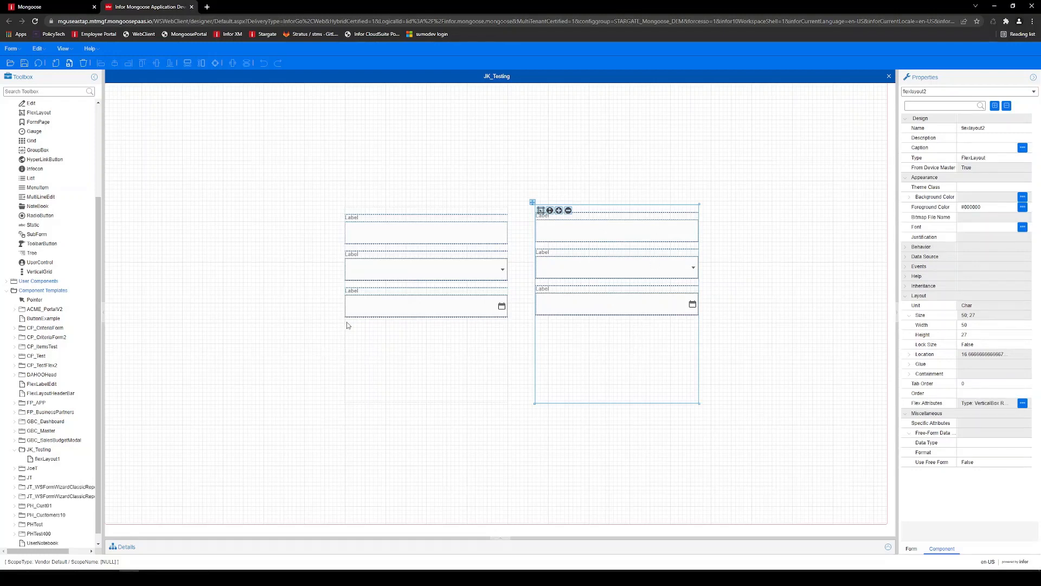
Step: Place the HeaderBar component template from the PHTest folder across the form above the two layouts
left_click(14, 450)
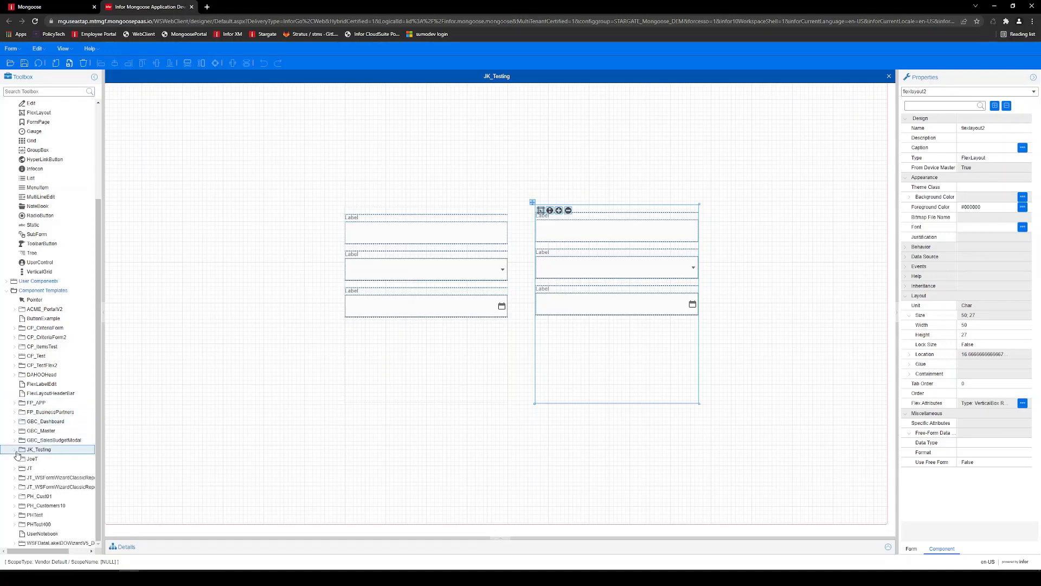
left_click(15, 515)
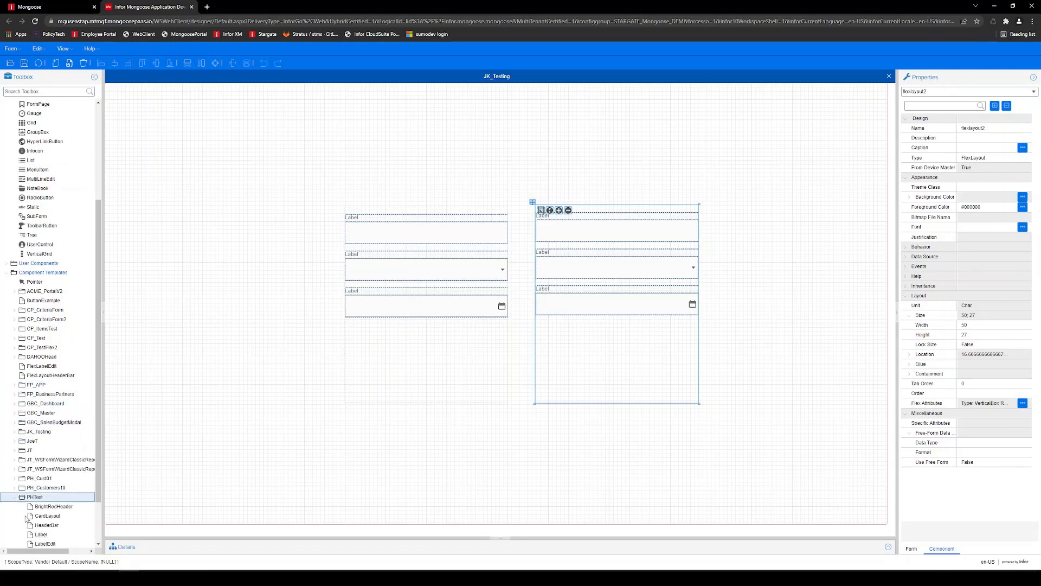
left_click(46, 467)
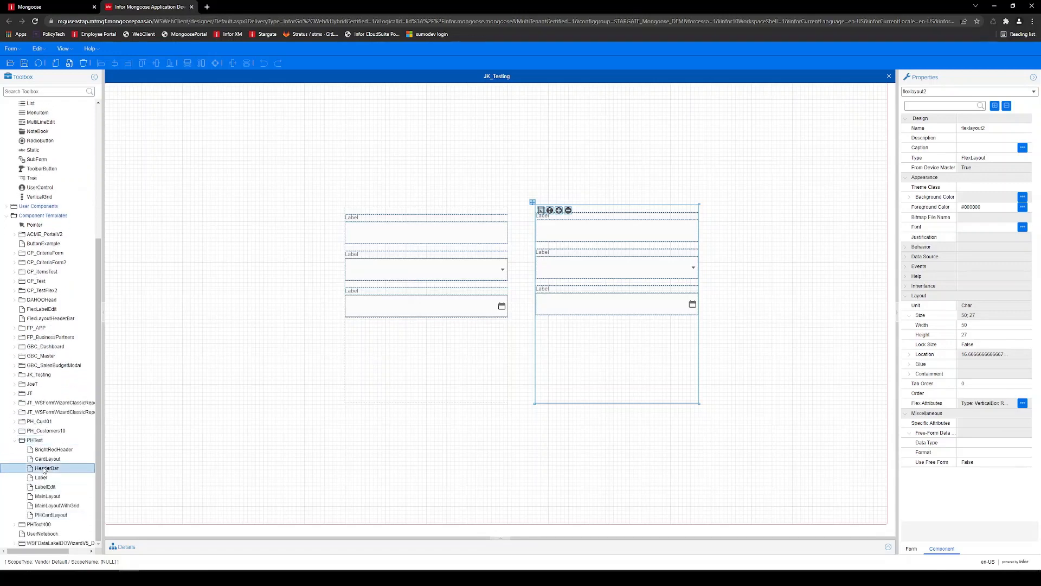
left_click(231, 123)
left_click_drag(570, 142, 604, 165)
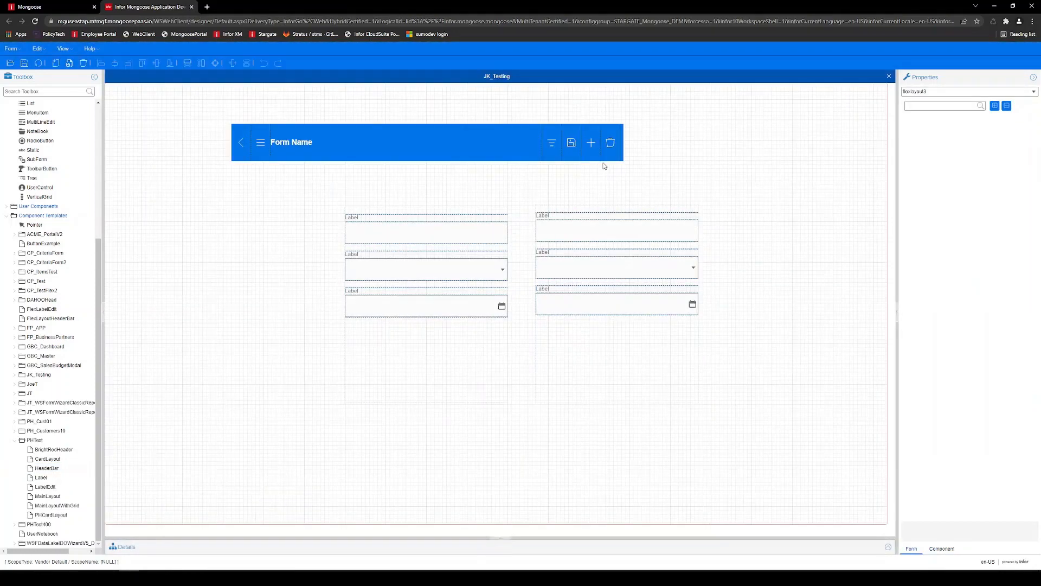